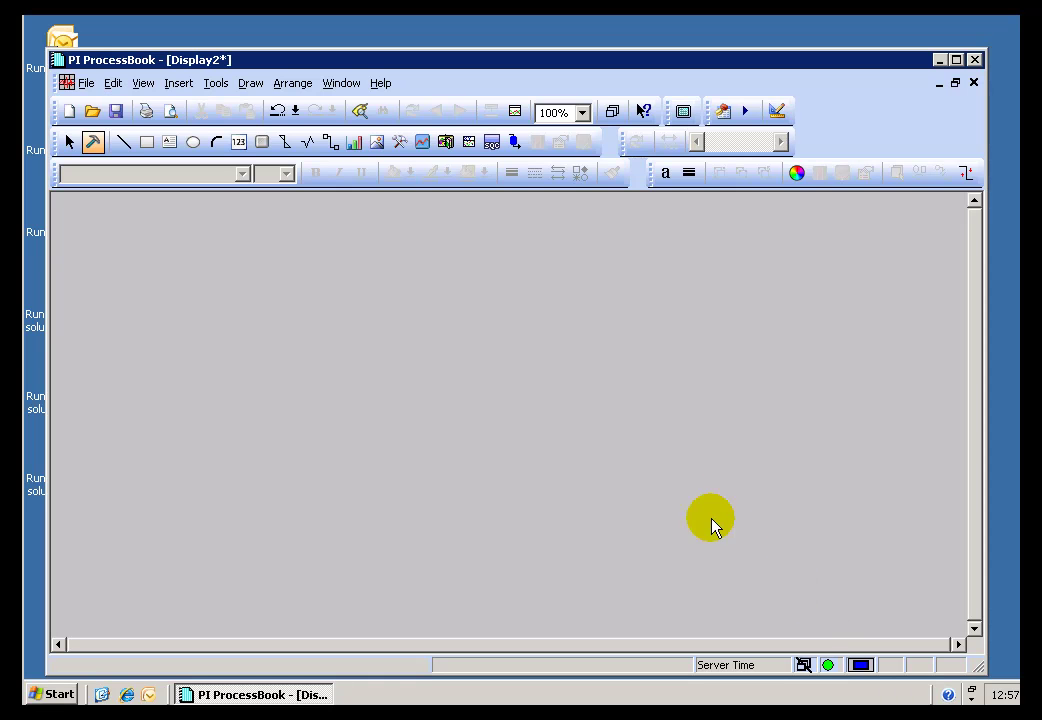
# Step: Show the Element Relative Display, then search for and add Mixing Tank 1 and Mixing Tank 2 as elements of interest
pyautogui.click(143, 84)
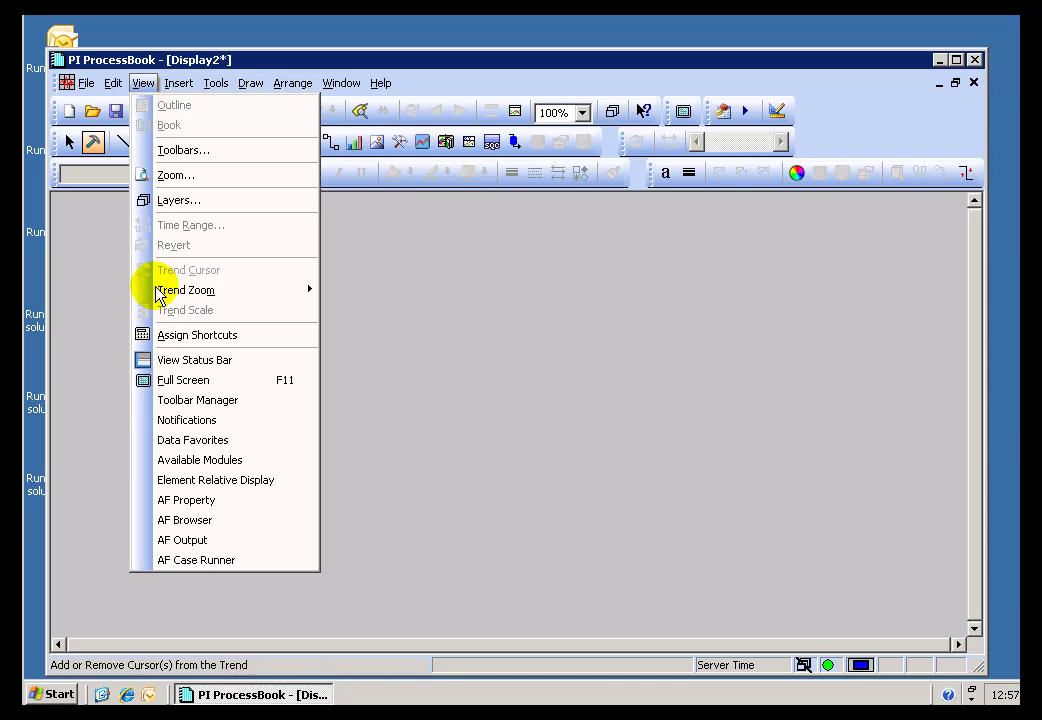
pyautogui.click(203, 483)
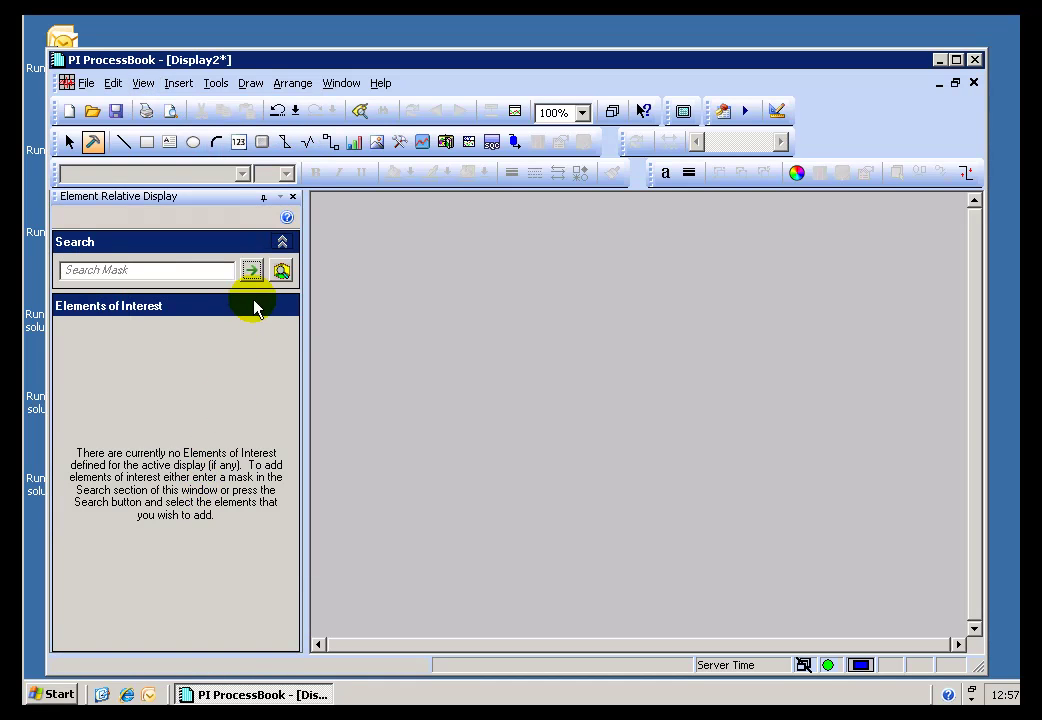
pyautogui.click(280, 271)
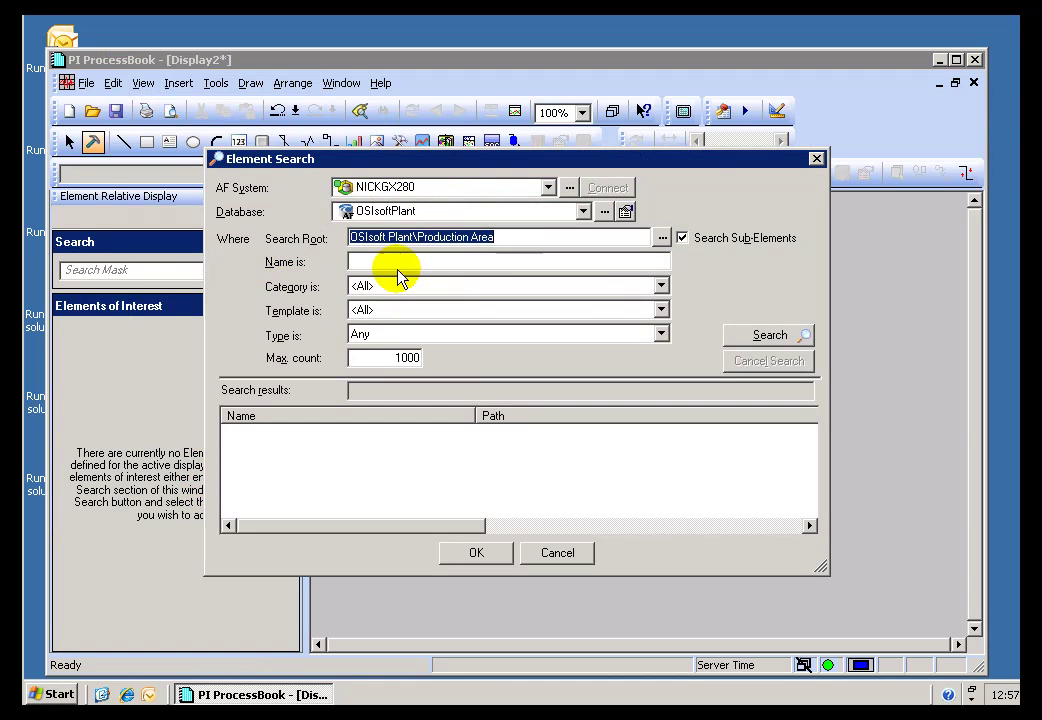
pyautogui.click(766, 338)
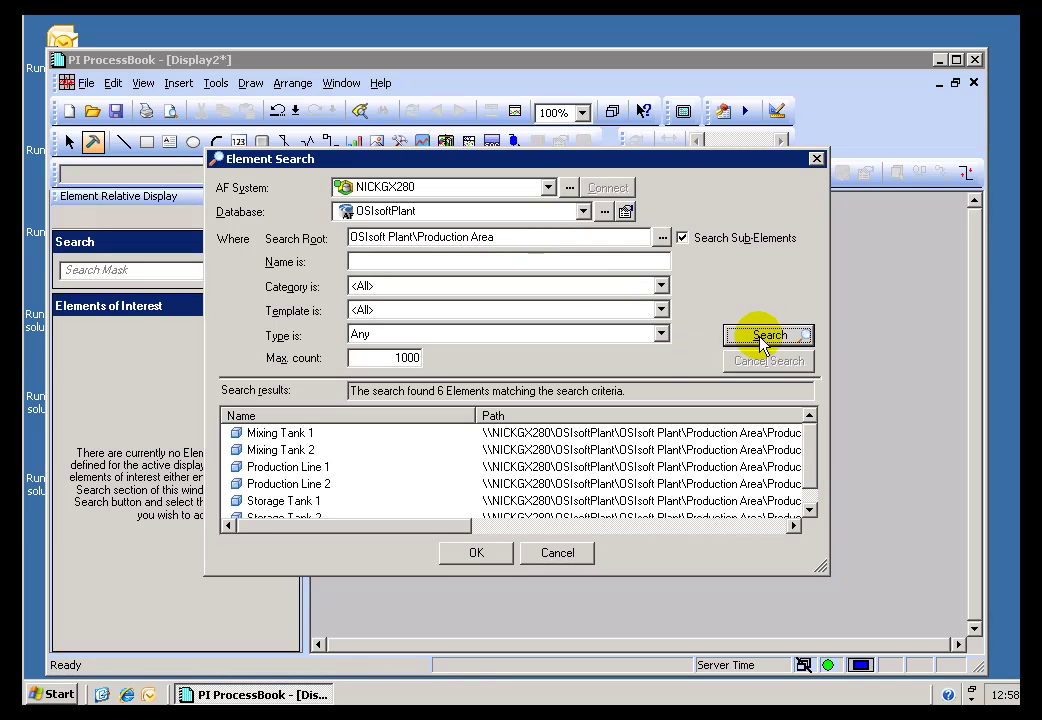
pyautogui.click(290, 434)
pyautogui.keyDown('ctrl'); pyautogui.click(285, 450); pyautogui.keyUp('ctrl')
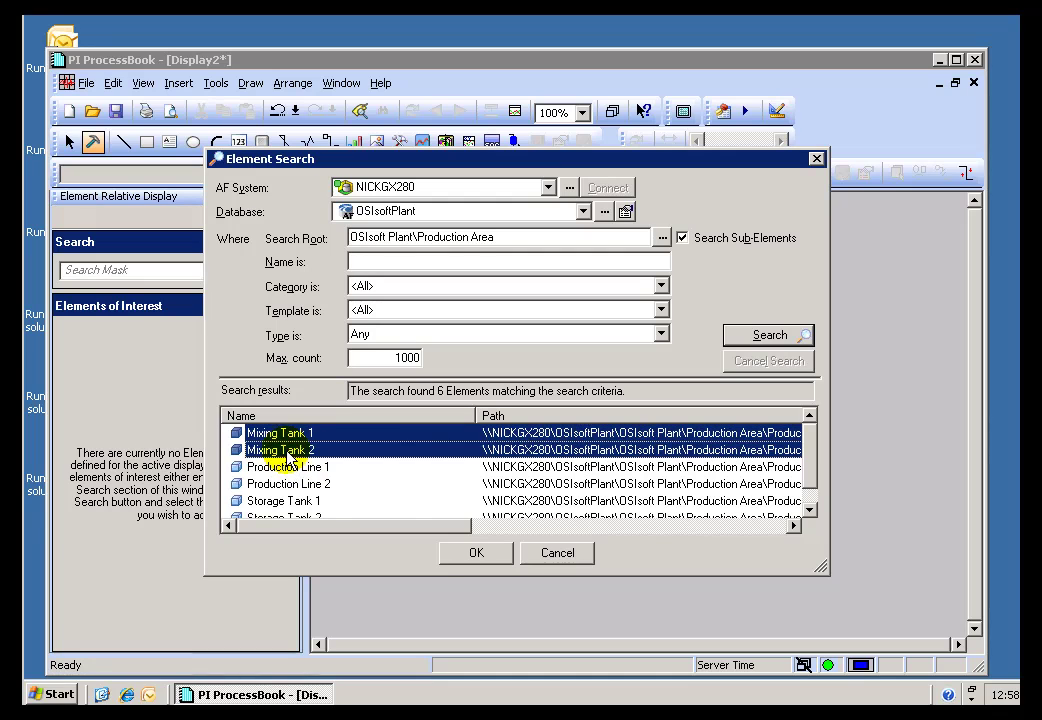
pyautogui.click(474, 556)
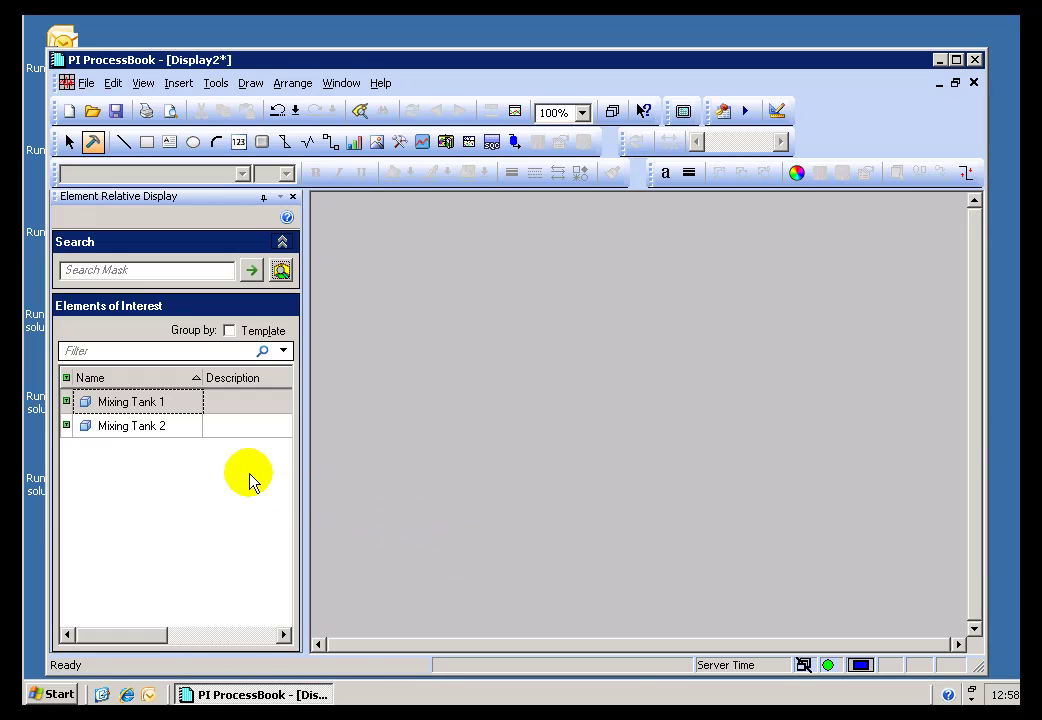
# Step: Make Mixing Tank 1 the current element and draw a new trend on the display
pyautogui.click(132, 430)
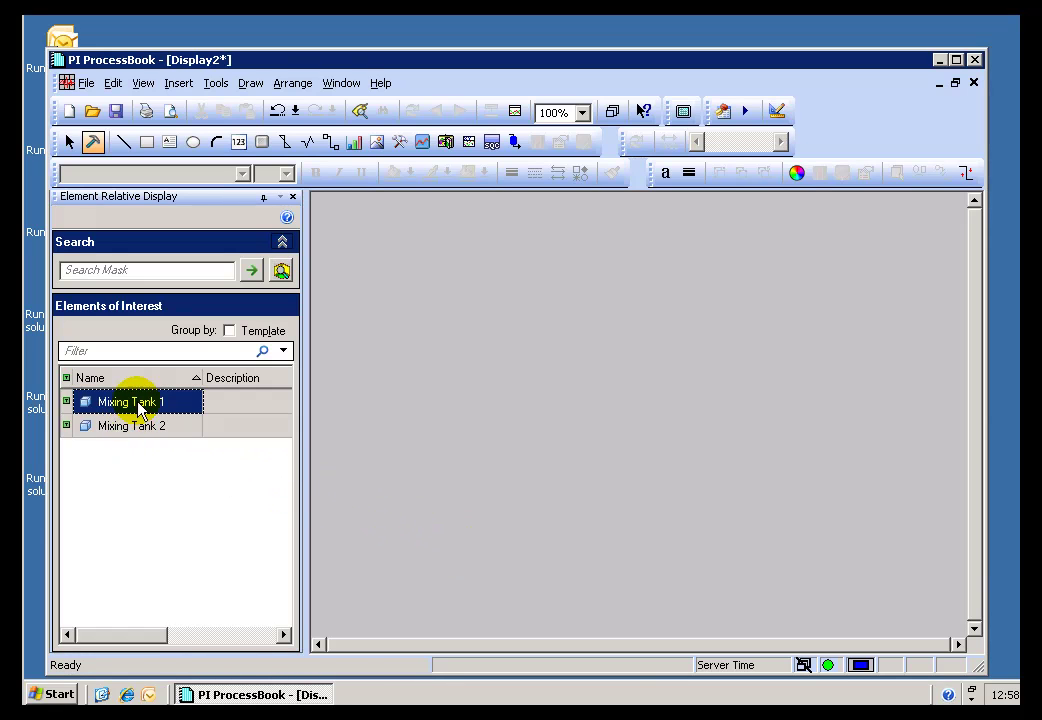
pyautogui.click(421, 142)
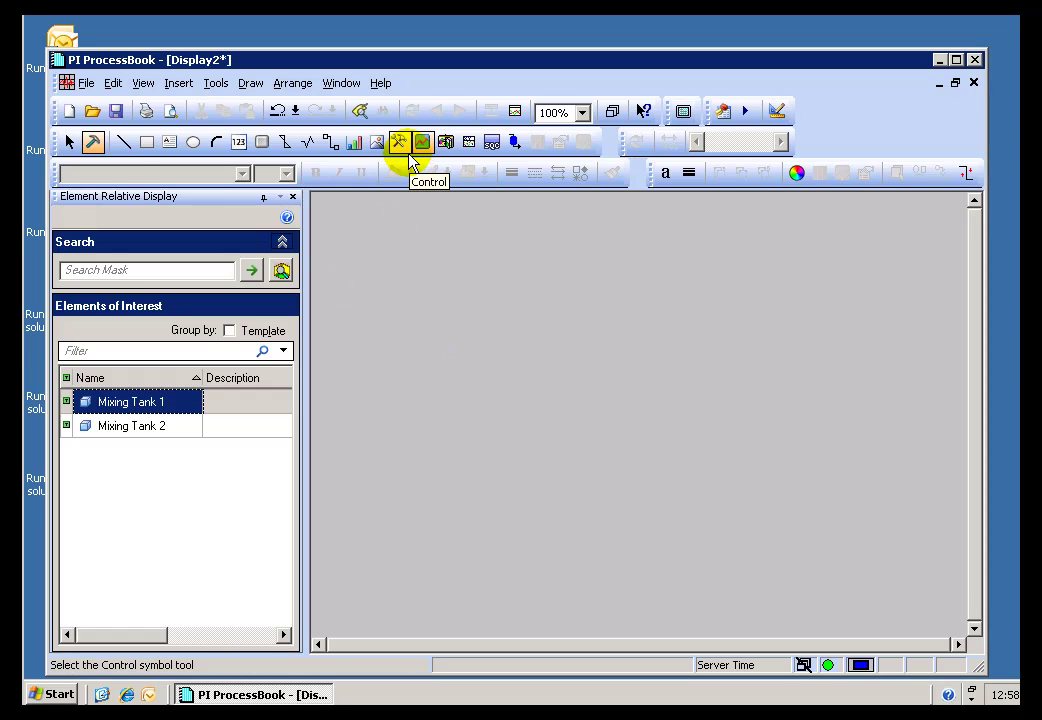
pyautogui.moveTo(388, 290); pyautogui.dragTo(906, 606)
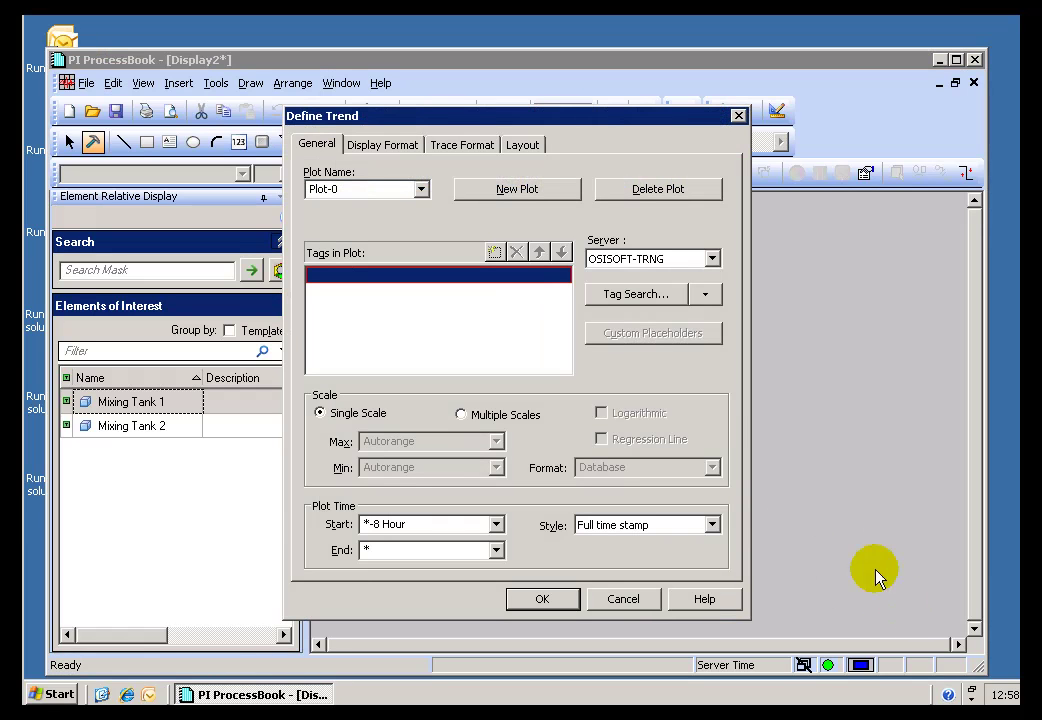
# Step: Choose Level as an element-relative tag for the trend
pyautogui.click(706, 298)
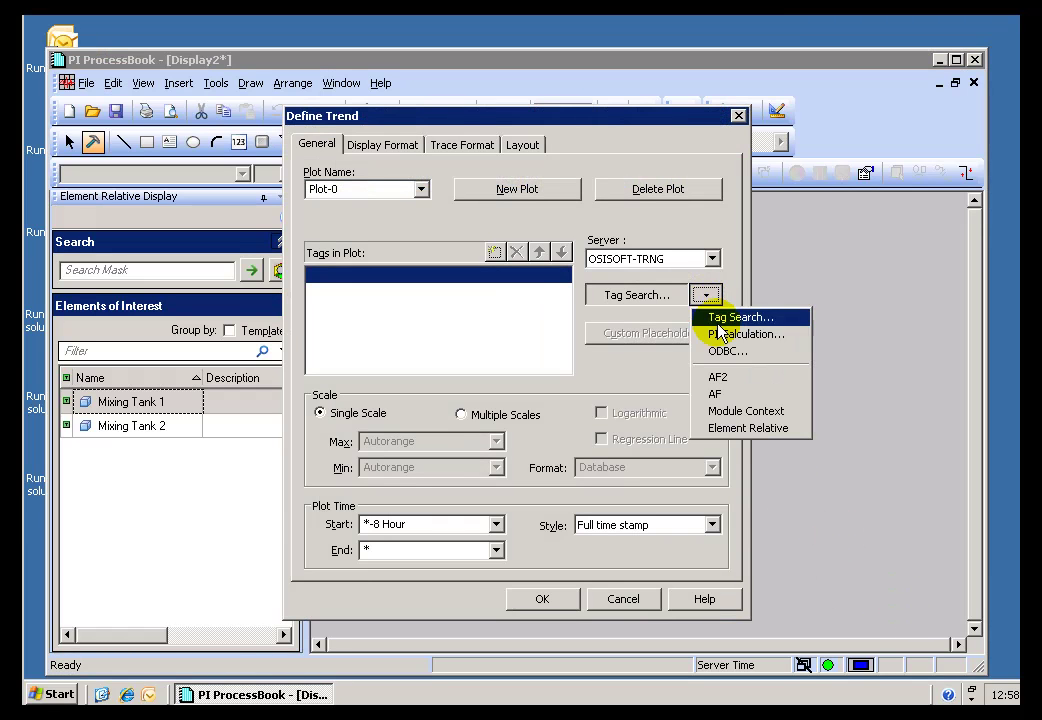
pyautogui.click(757, 432)
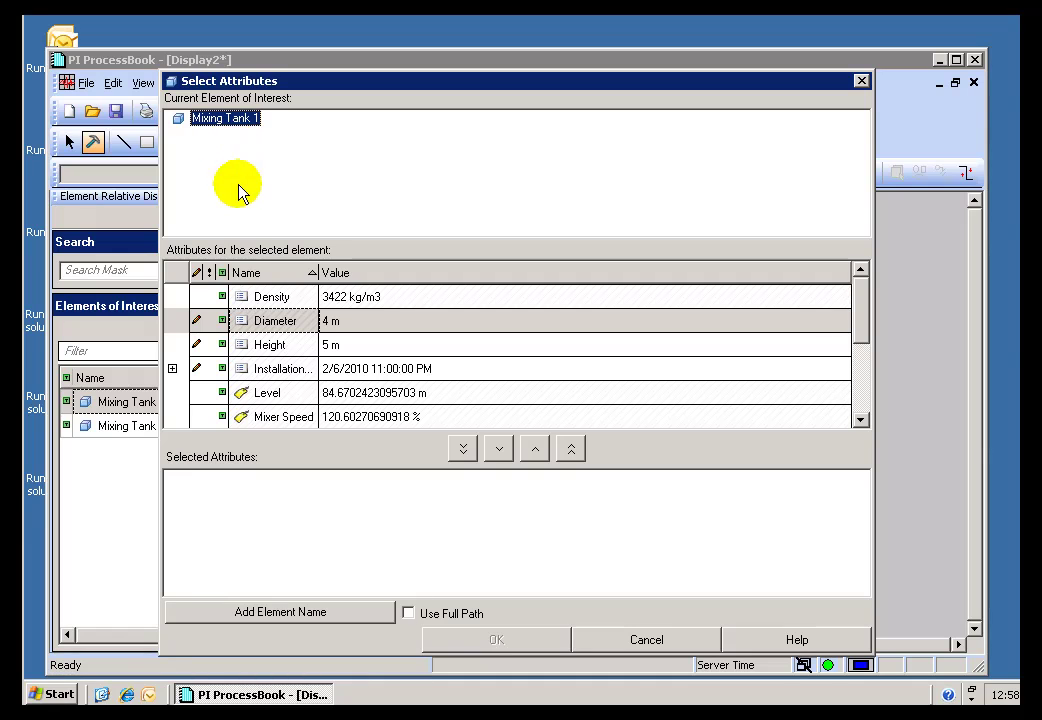
pyautogui.click(265, 396)
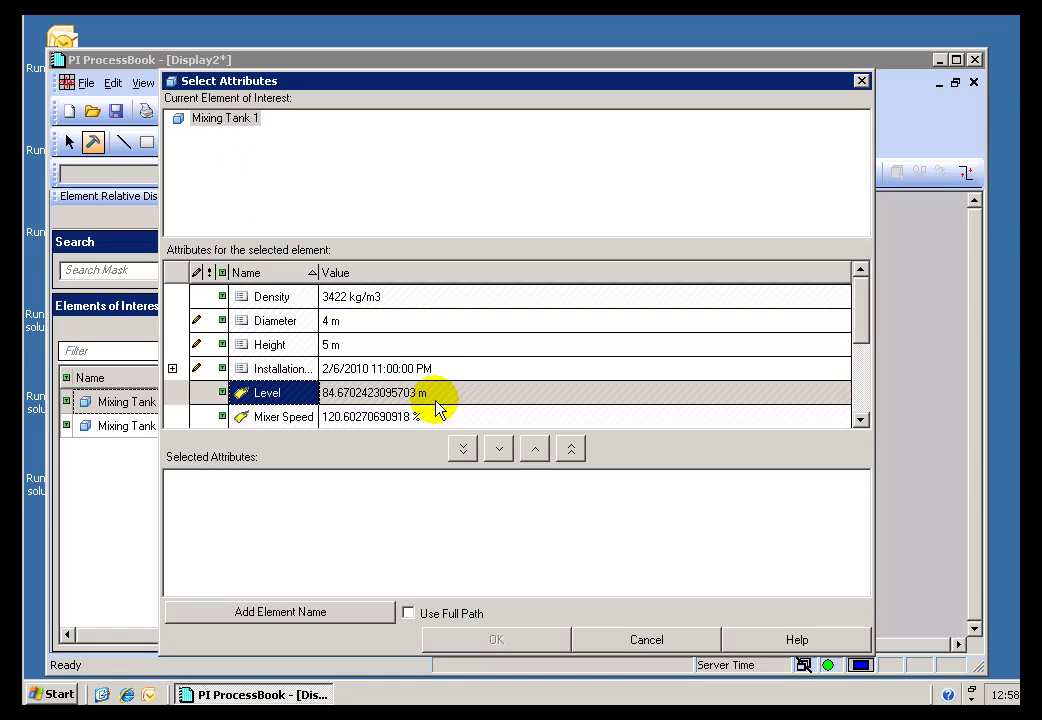
pyautogui.moveTo(436, 408)
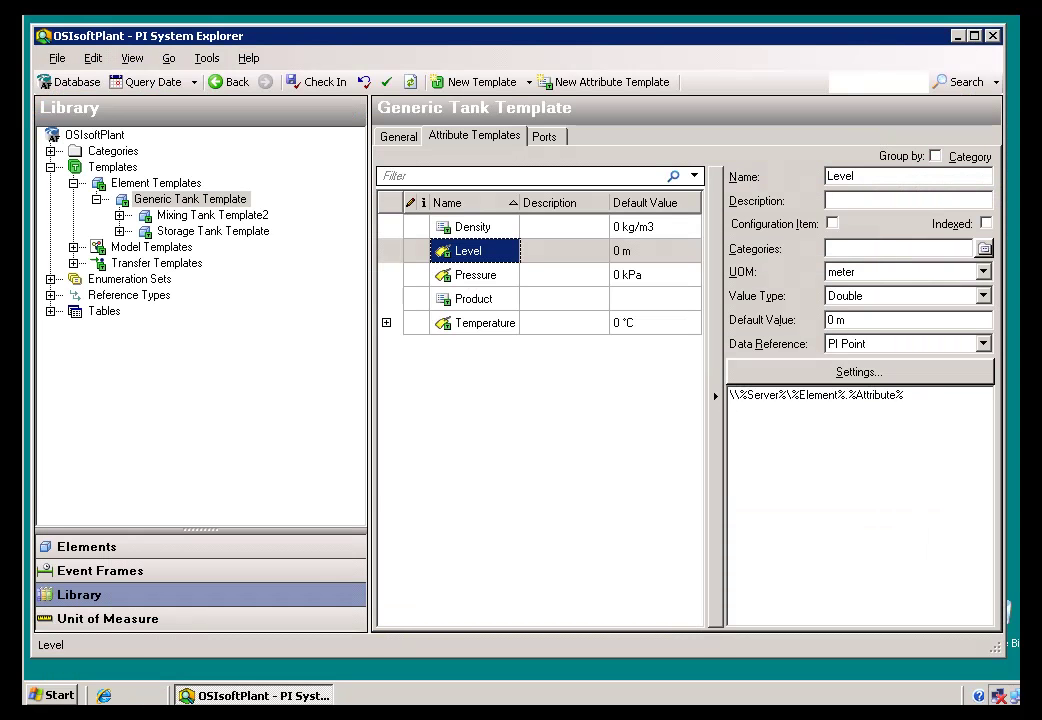
pyautogui.click(175, 199)
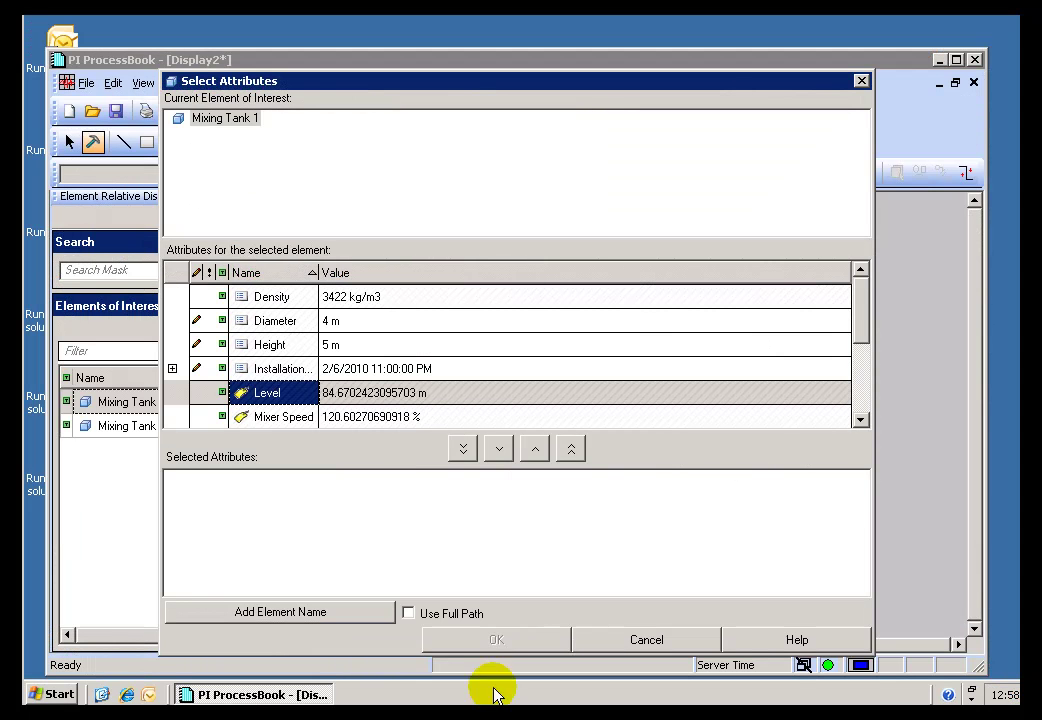
# Step: Add Level as the trend's tag, set the start time to *-1 Day, and create Plot-0
pyautogui.click(498, 449)
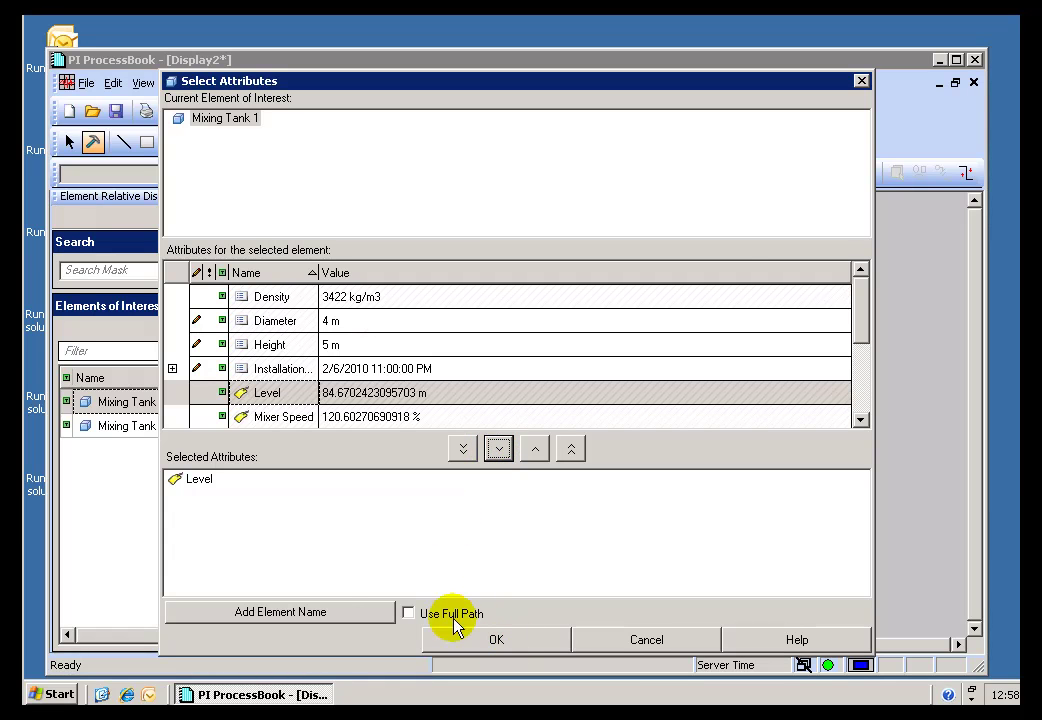
pyautogui.click(477, 647)
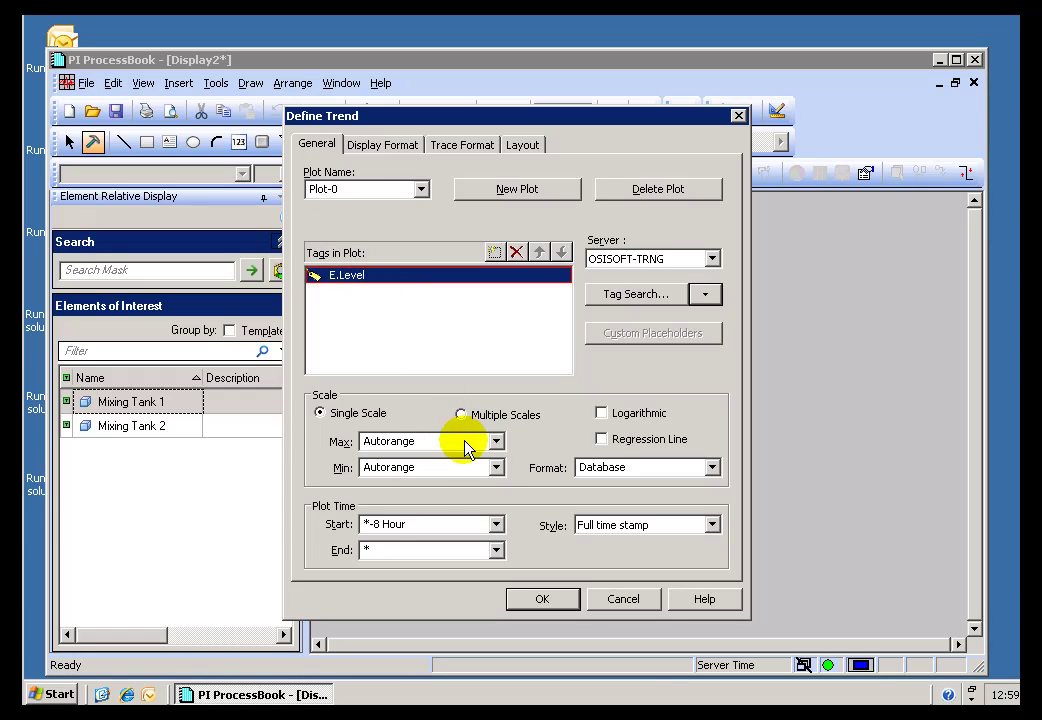
pyautogui.click(495, 525)
pyautogui.click(414, 583)
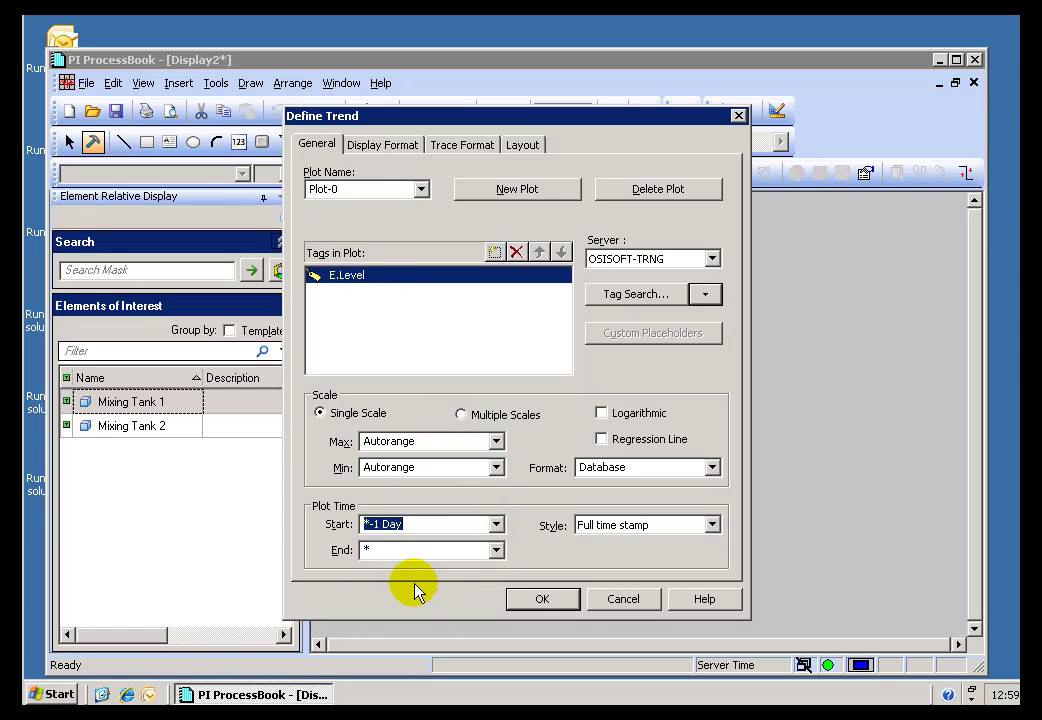
pyautogui.click(542, 600)
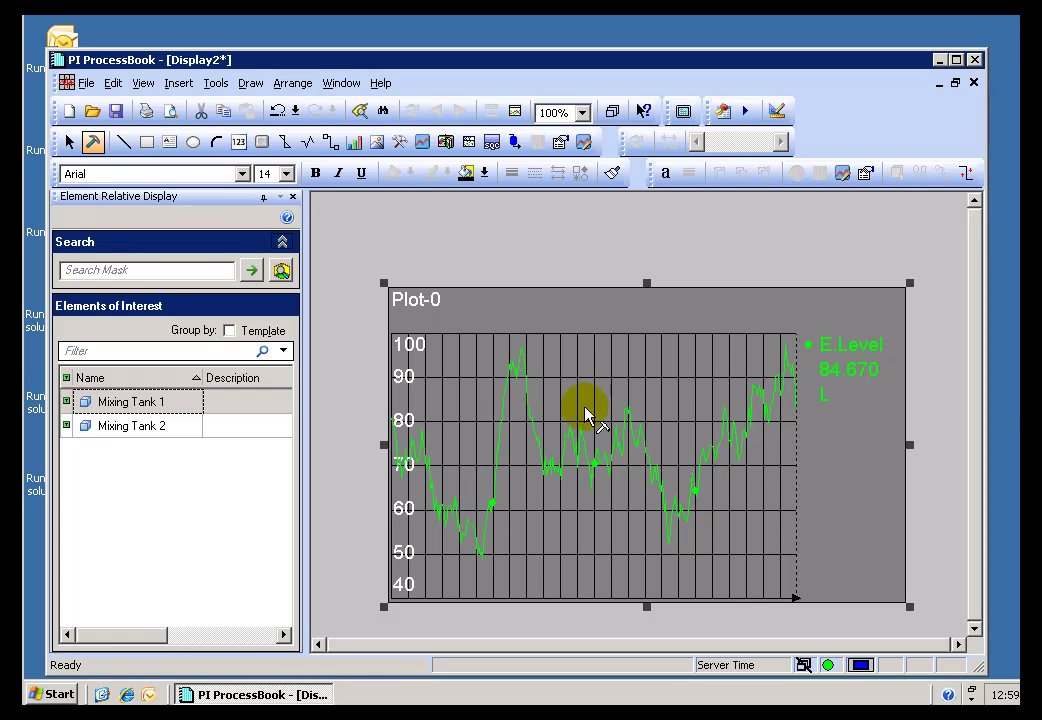
# Step: Switch to run mode and alternate the trend between Mixing Tank 2 and Mixing Tank 1, ending on Tank 1
pyautogui.click(69, 142)
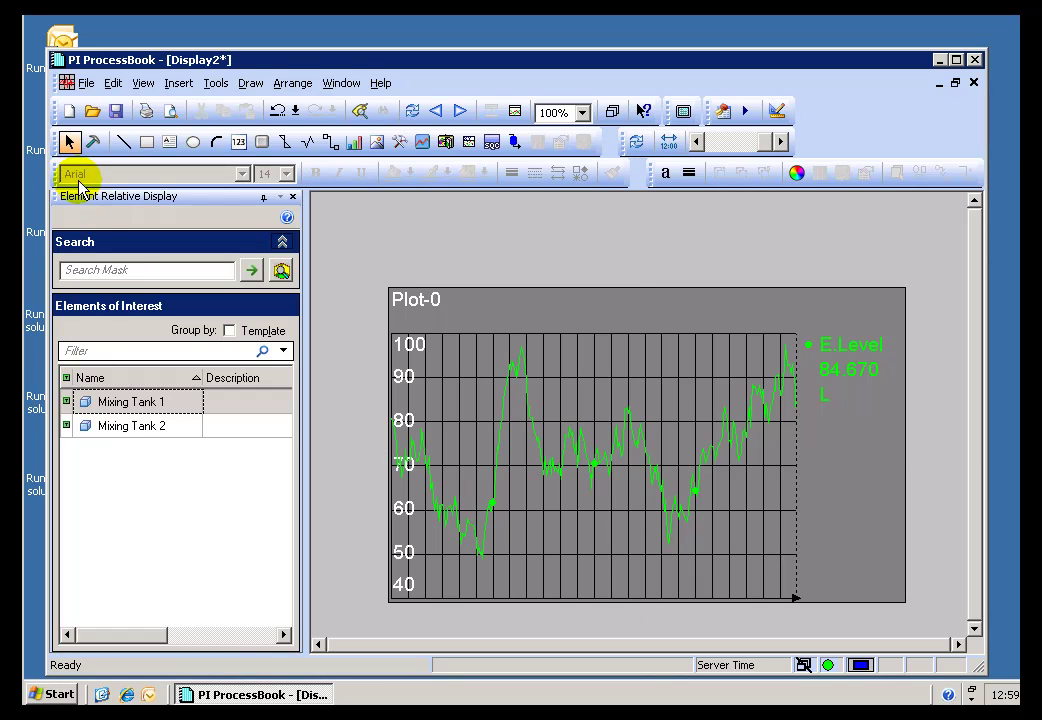
pyautogui.click(128, 428)
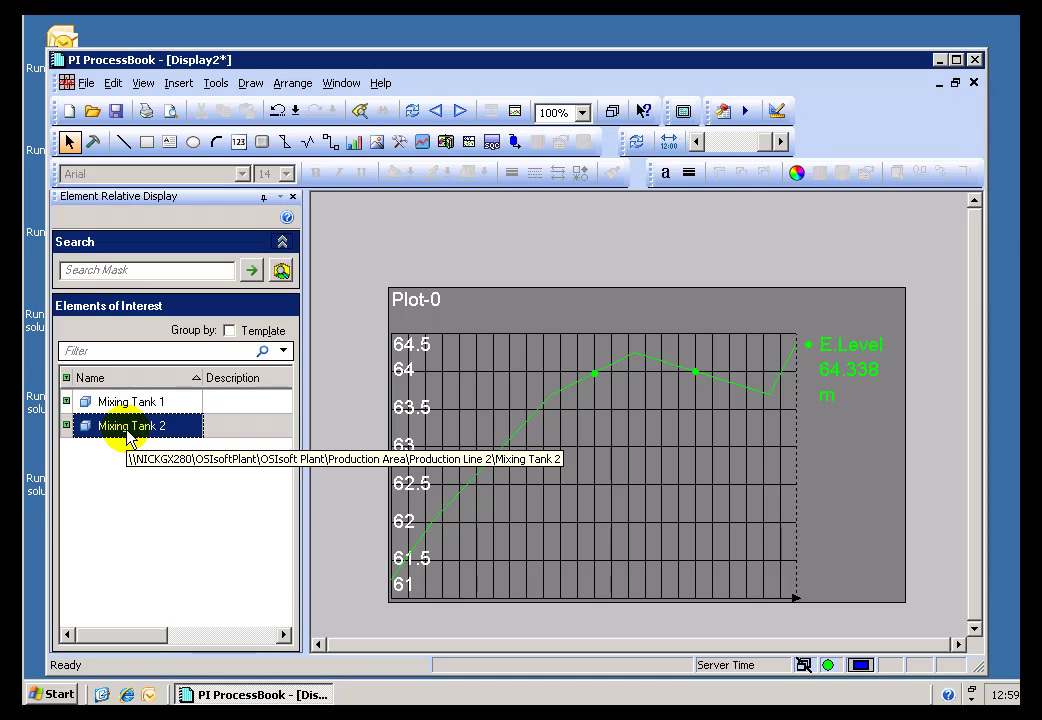
pyautogui.click(127, 404)
pyautogui.click(128, 428)
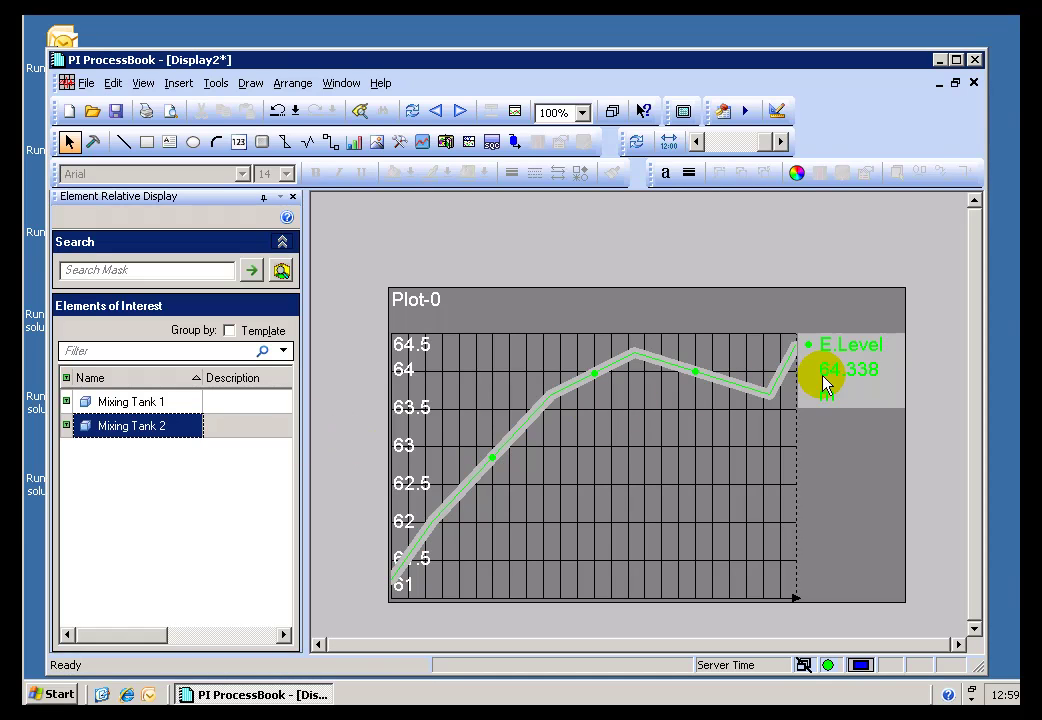
pyautogui.click(88, 402)
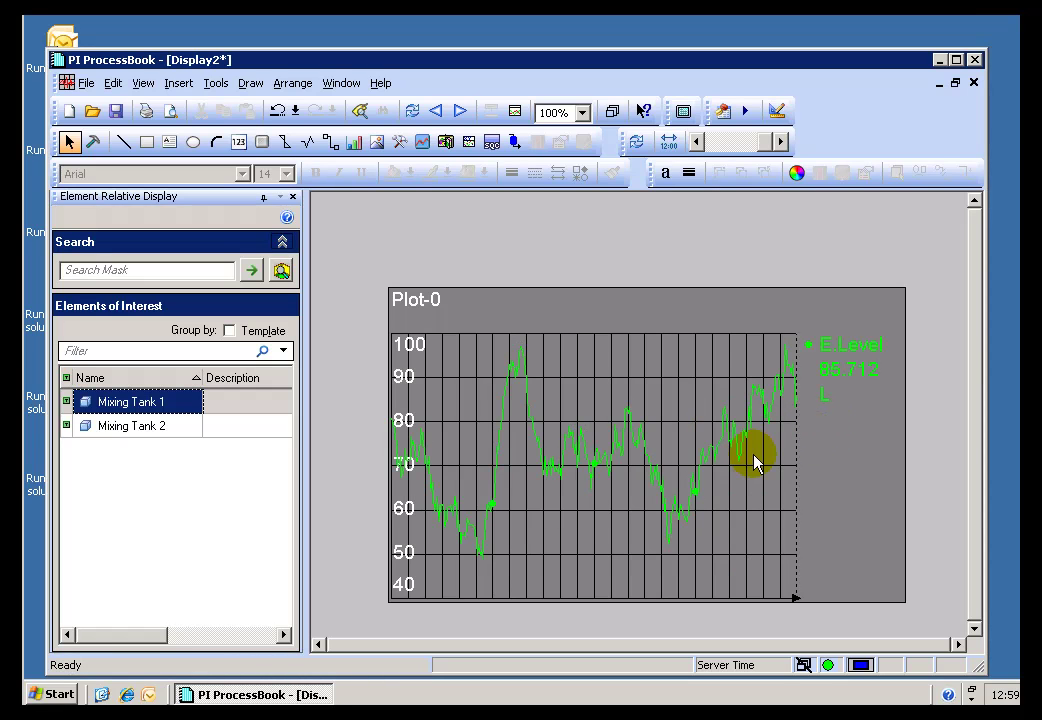
# Step: Check the engunits of Mixing Tank 1's Level point (L) in Point Attributes
pyautogui.click(478, 322)
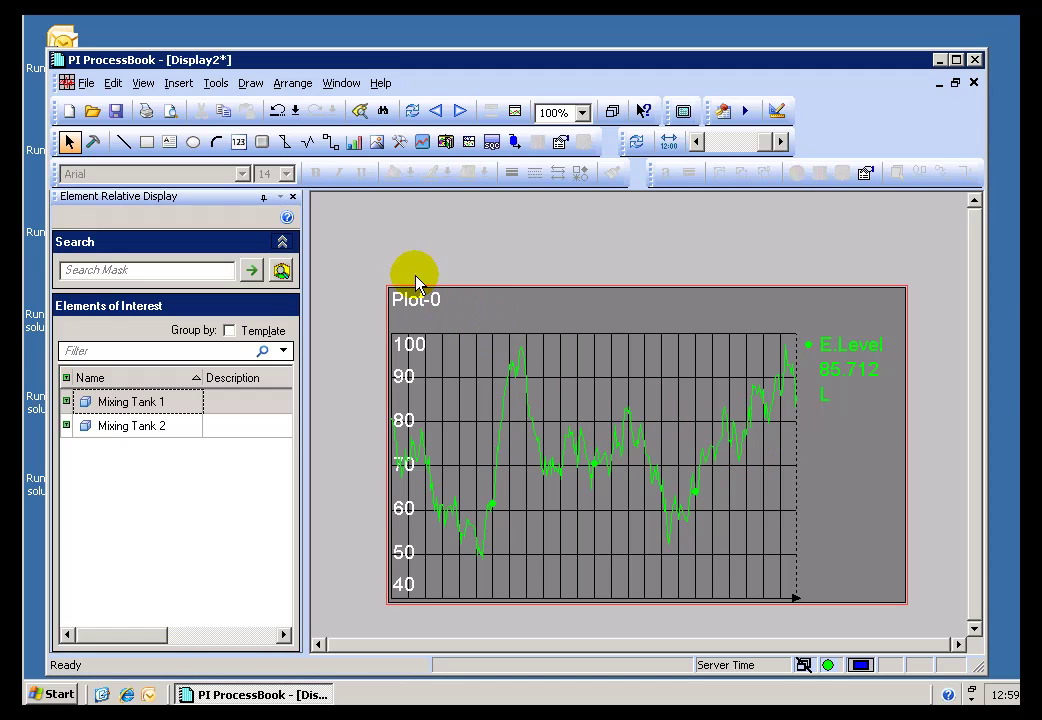
pyautogui.click(384, 112)
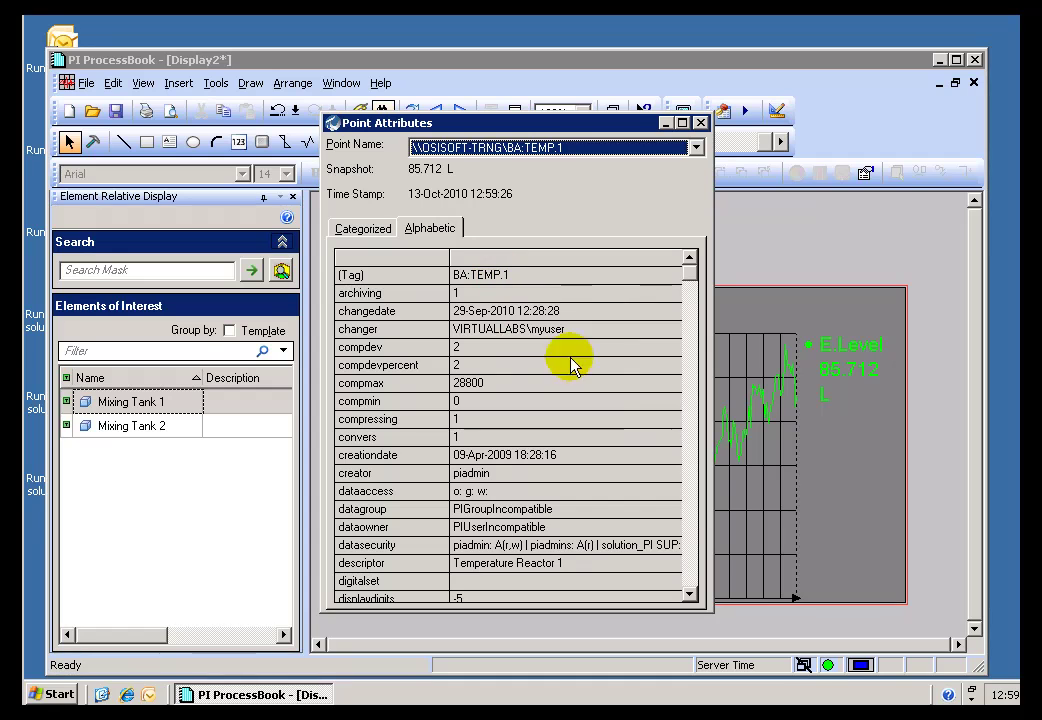
pyautogui.click(687, 472)
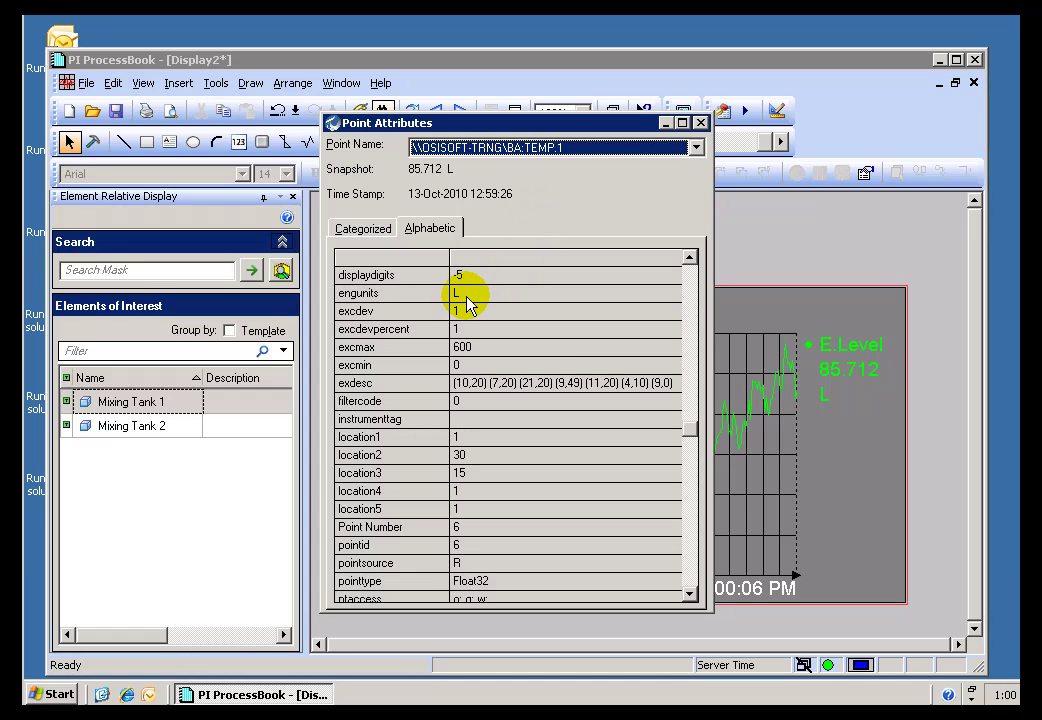
pyautogui.click(700, 122)
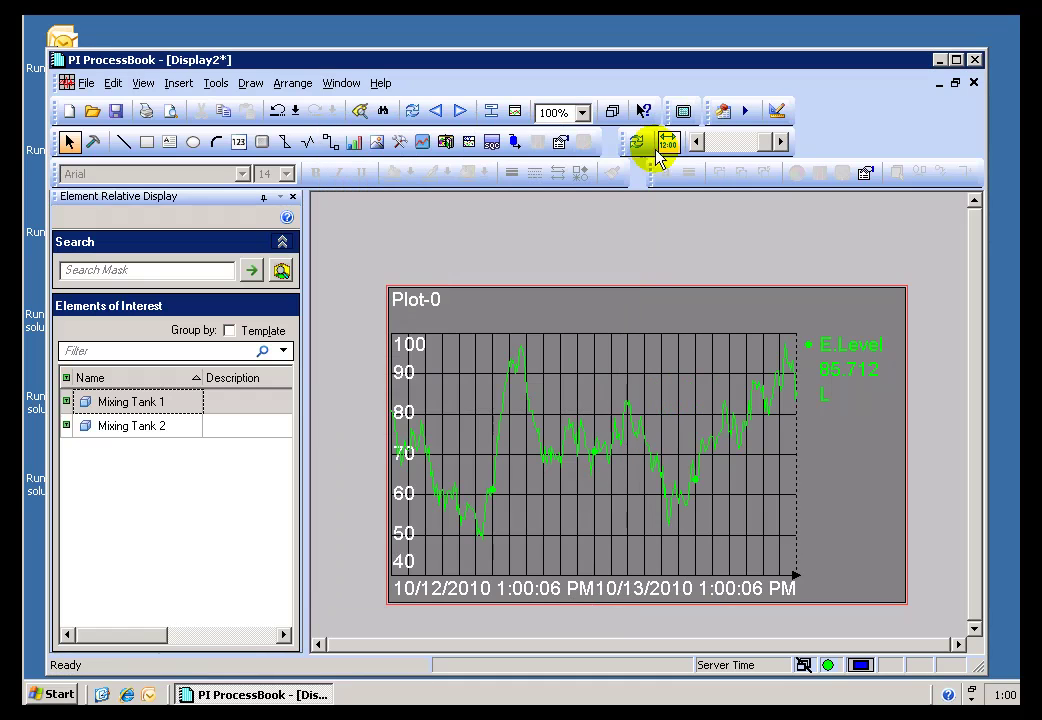
# Step: Switch to Mixing Tank 2 and check its Level point engunits (m)
pyautogui.click(130, 430)
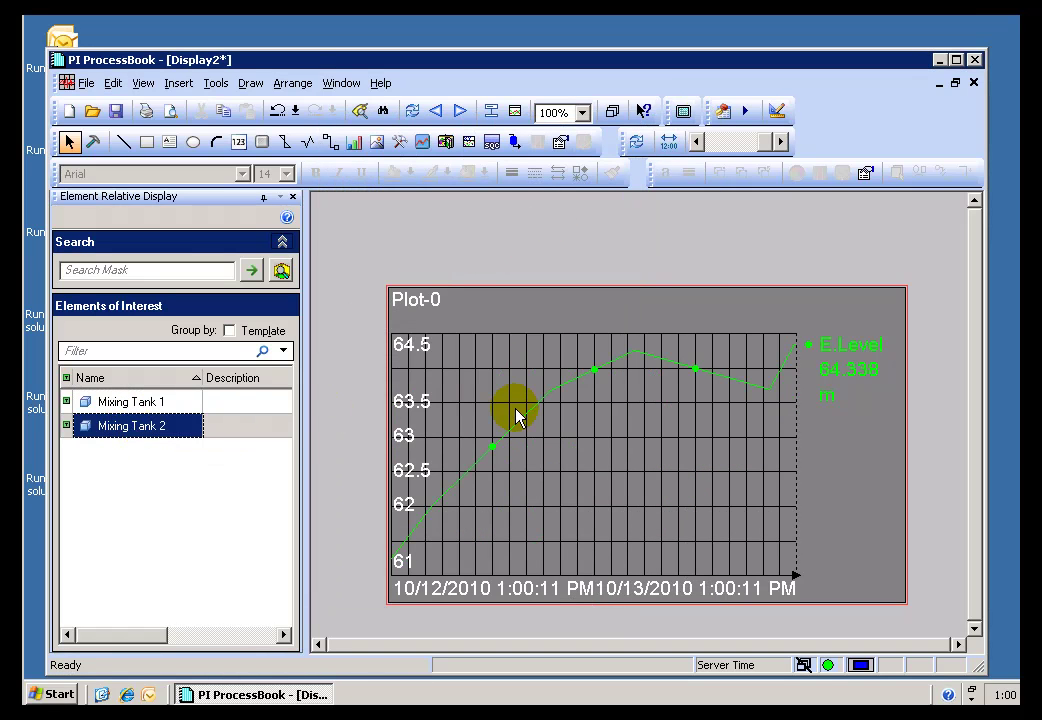
pyautogui.click(381, 111)
pyautogui.click(694, 495)
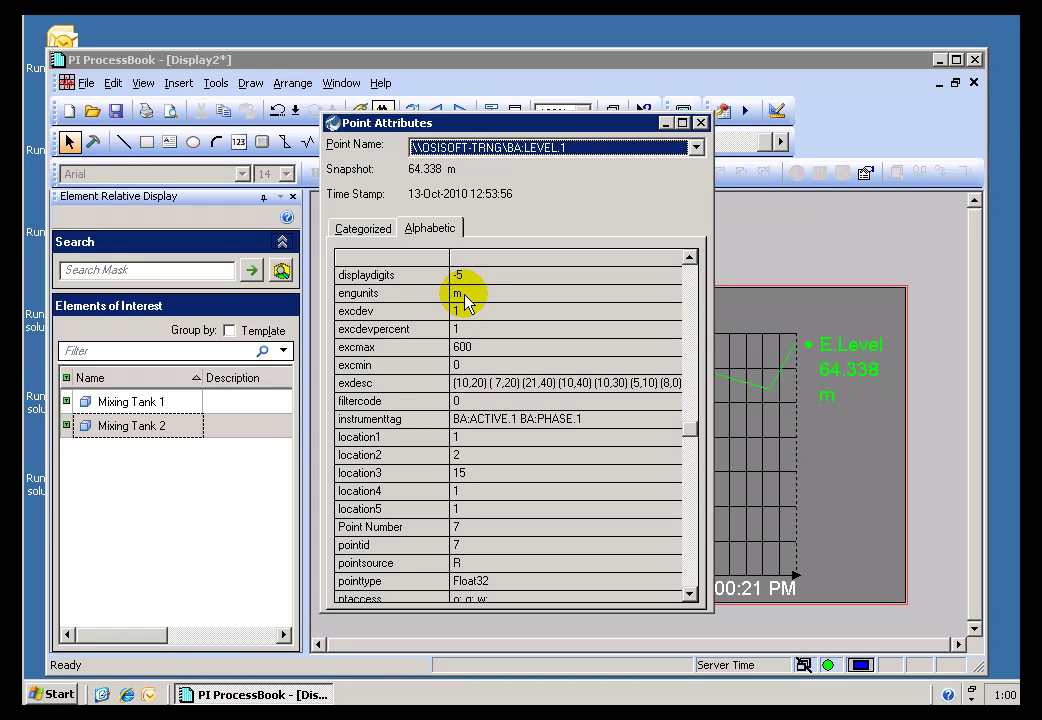
pyautogui.click(703, 124)
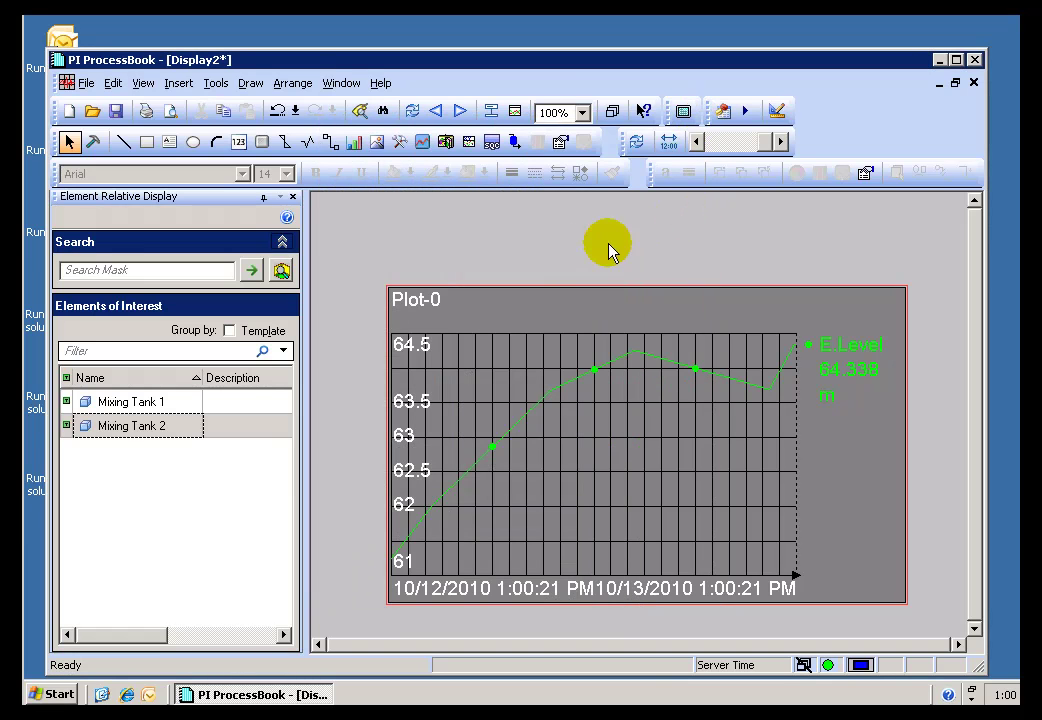
# Step: Select Mixing Tank 1 so the trend reads 85.712 L, then switch to build mode
pyautogui.click(145, 404)
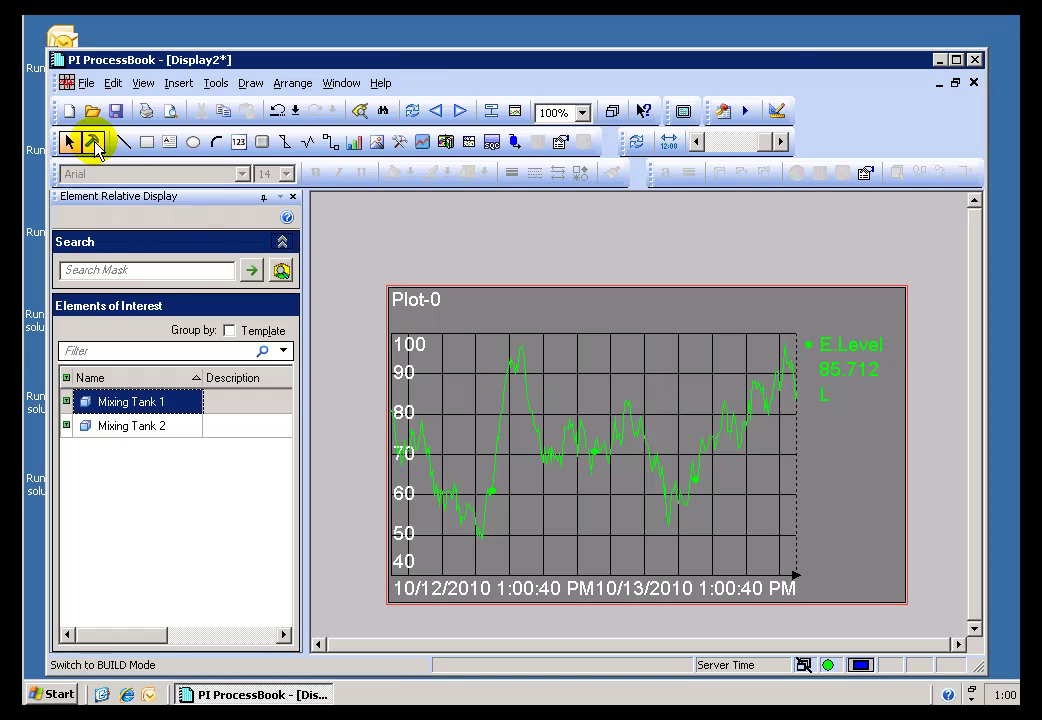
pyautogui.click(94, 144)
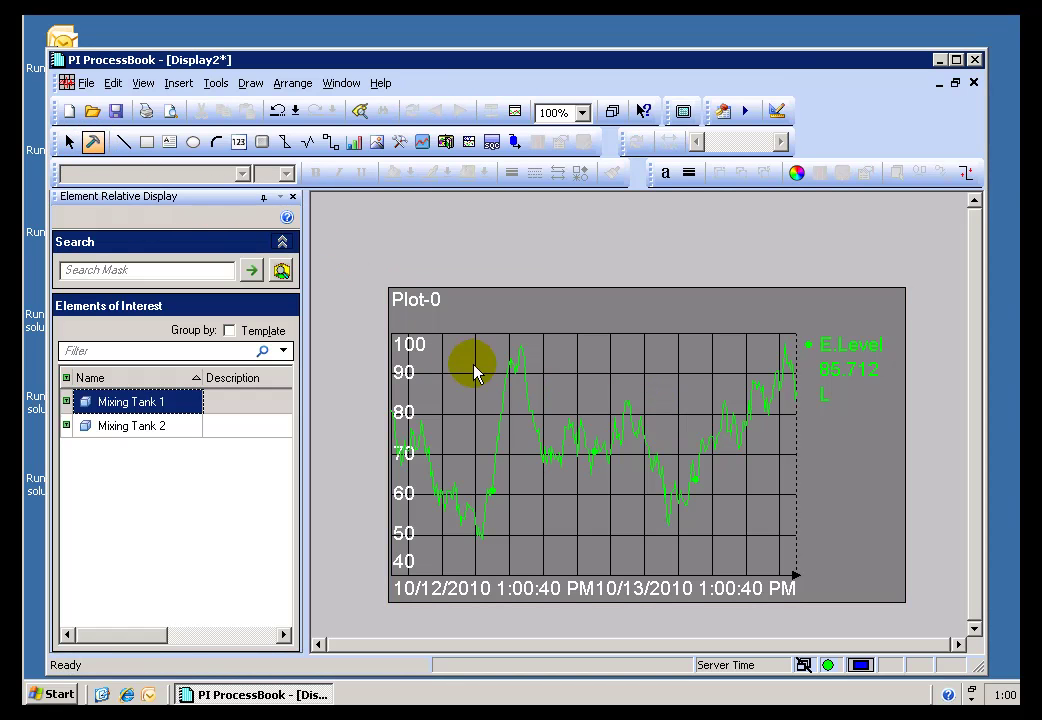
# Step: Change the trend's tag from E.Level to E.Level;m so it plots in metres
pyautogui.doubleClick(561, 416)
pyautogui.click(380, 277)
pyautogui.click(370, 275)
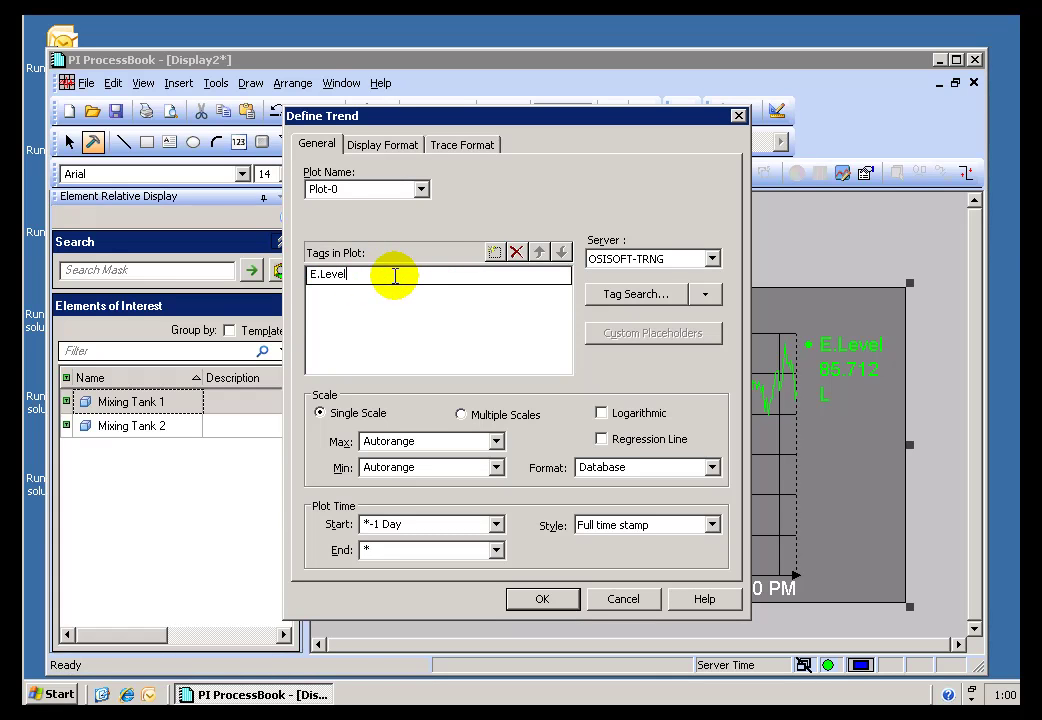
pyautogui.write(';m')
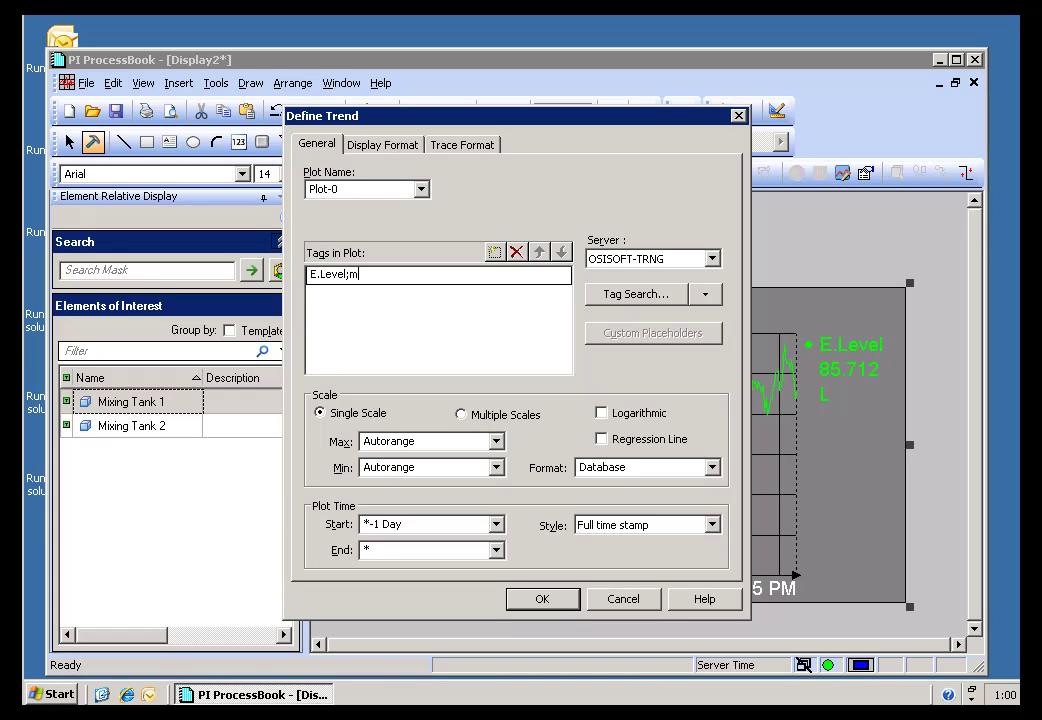
pyautogui.click(540, 600)
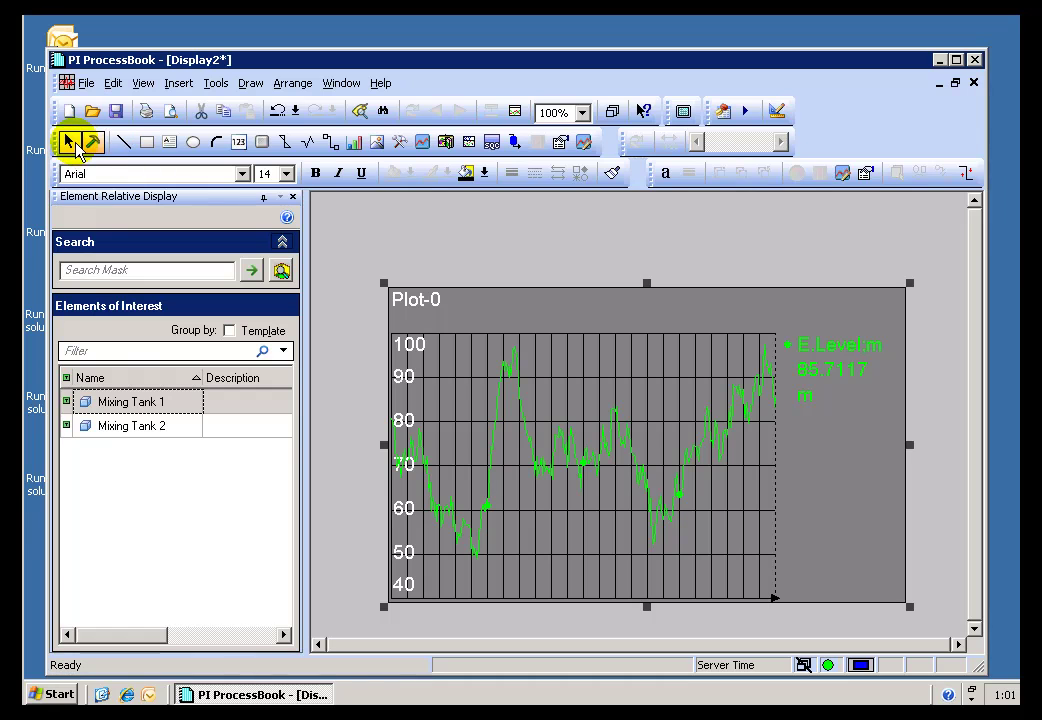
# Step: In run mode, alternate between Mixing Tank 1 and 2 to check both levels in metres, ending on Tank 2
pyautogui.click(69, 141)
pyautogui.click(137, 428)
pyautogui.click(133, 401)
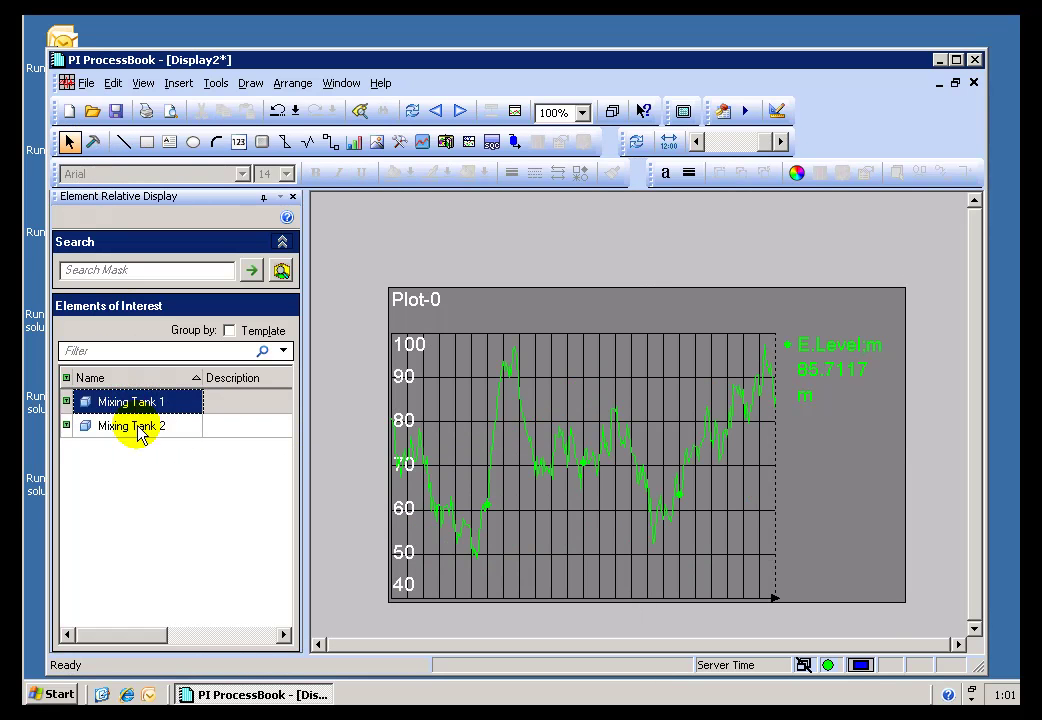
pyautogui.click(139, 431)
pyautogui.click(133, 401)
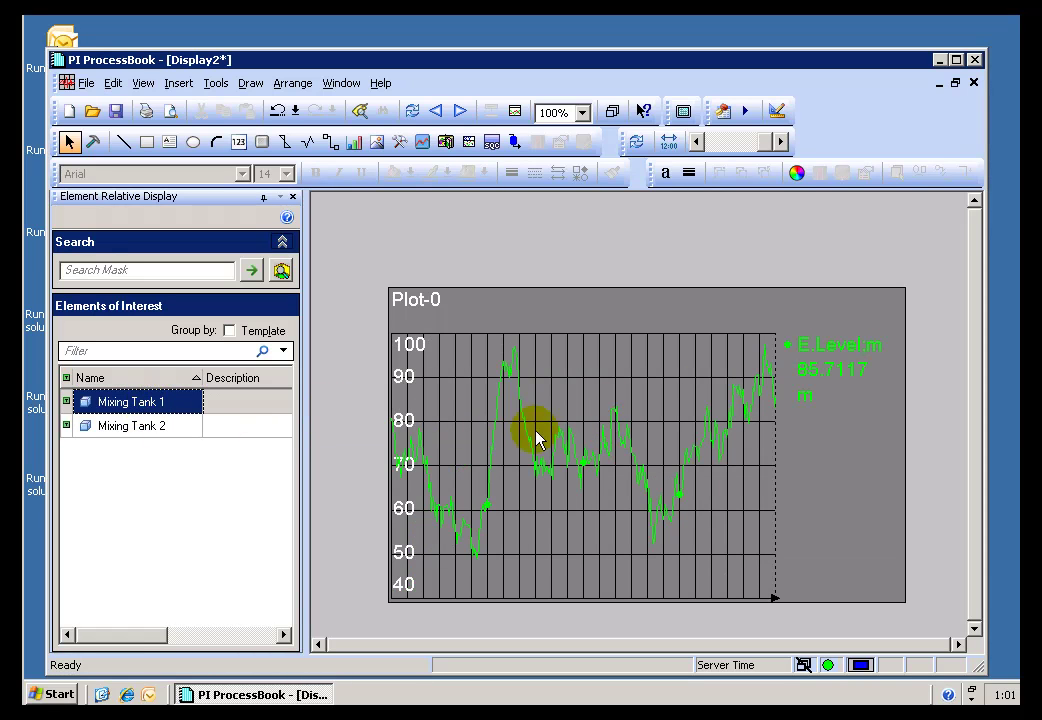
pyautogui.click(139, 430)
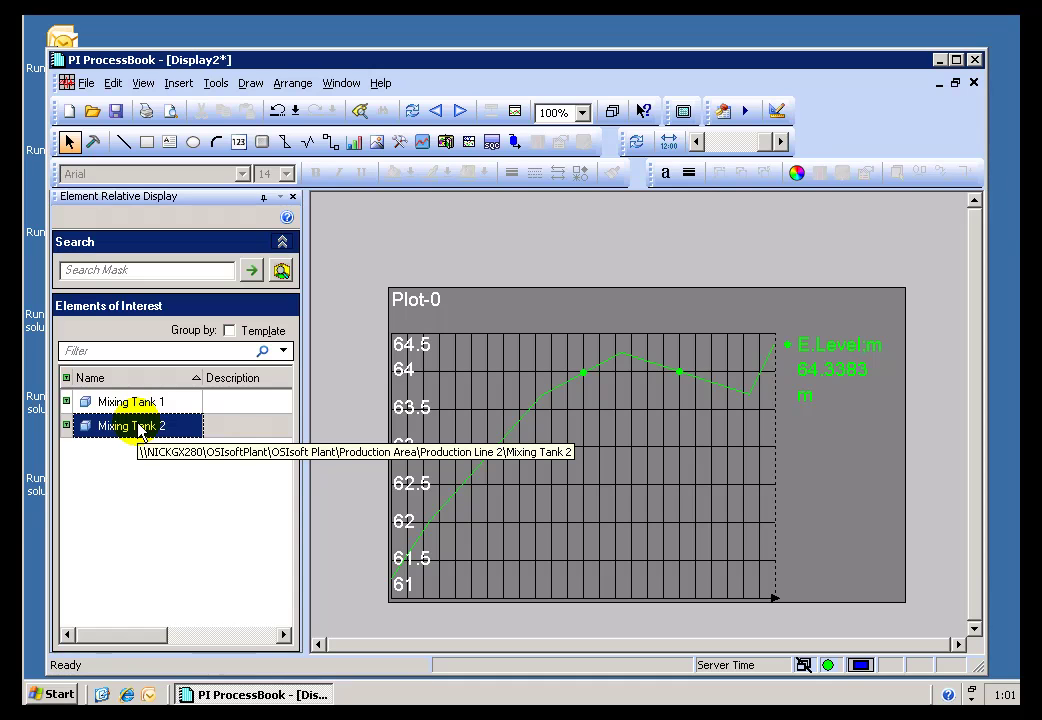
pyautogui.click(133, 403)
pyautogui.click(122, 430)
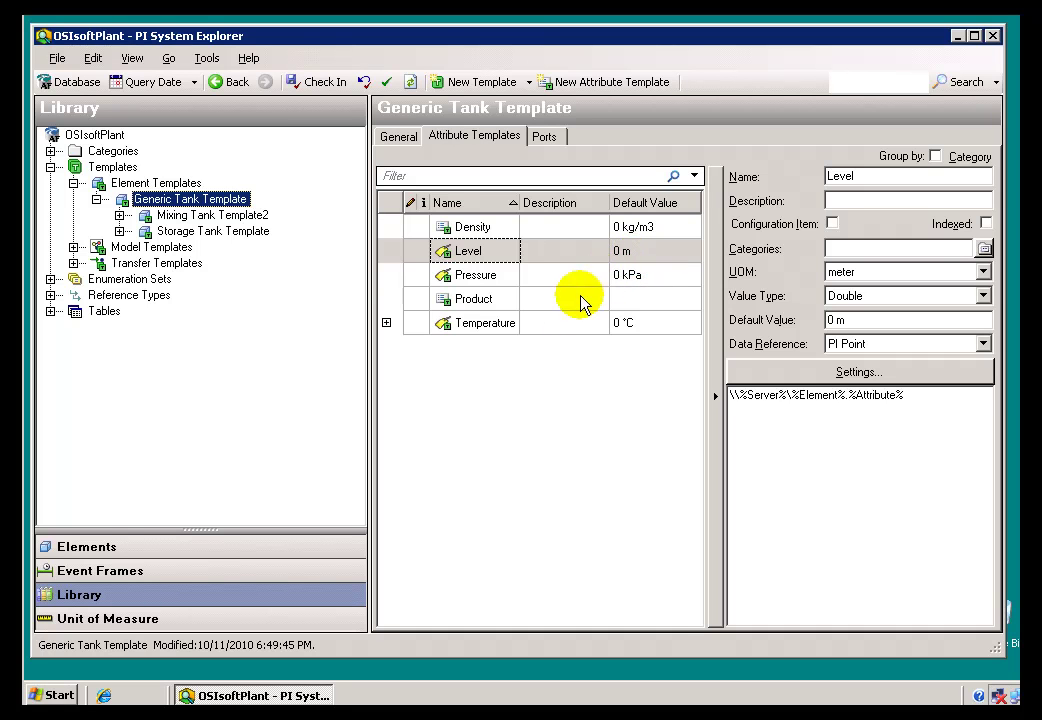
# Step: Browse the Length units of measure: meter, centimeter, kilometer, then back to meter
pyautogui.click(90, 618)
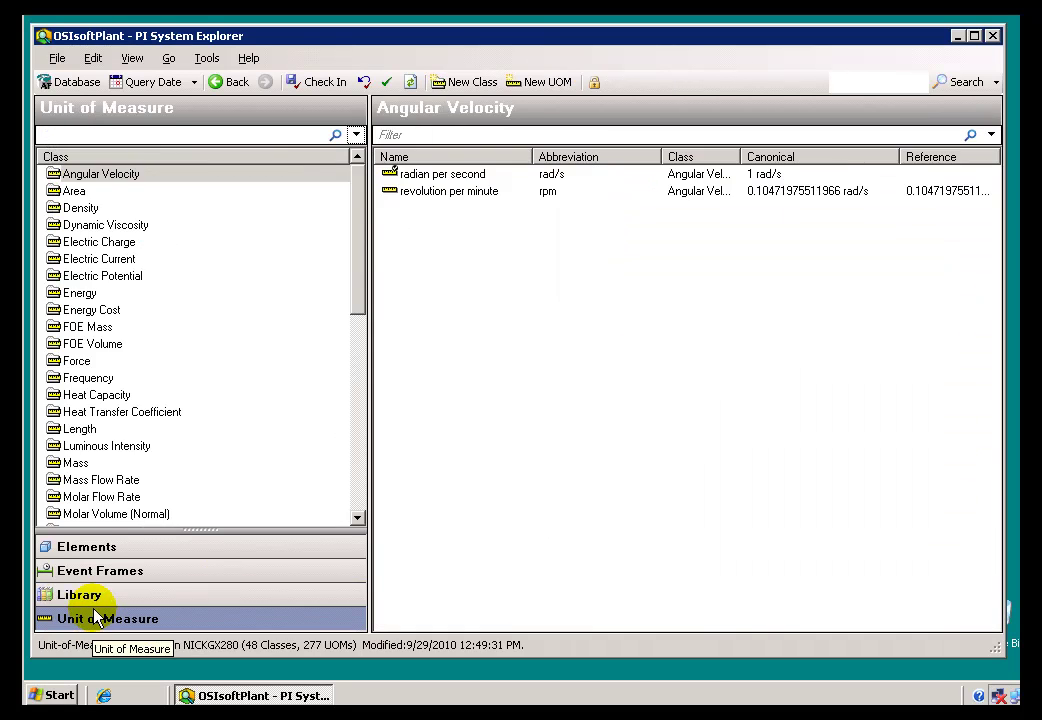
pyautogui.click(105, 430)
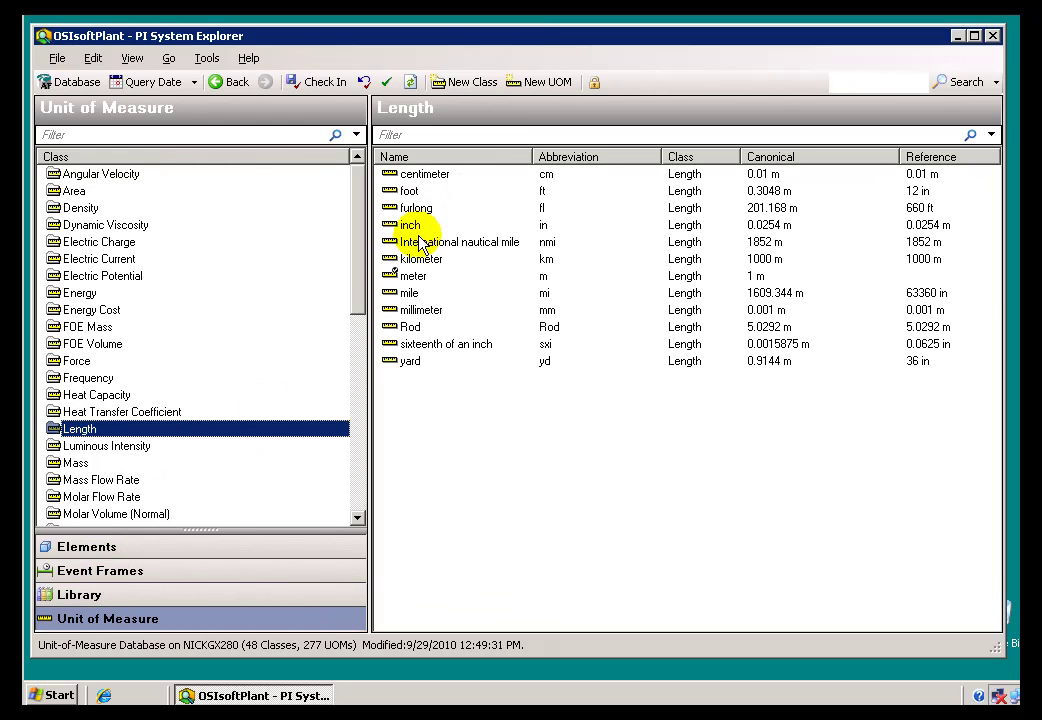
pyautogui.click(418, 276)
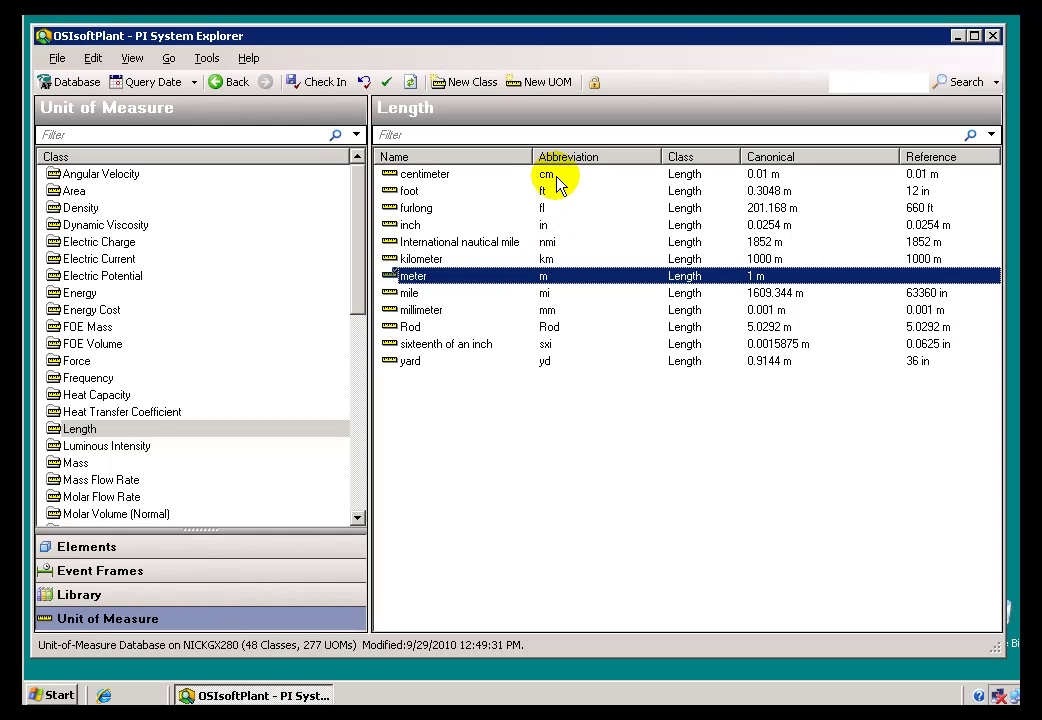
pyautogui.click(556, 177)
pyautogui.click(548, 264)
pyautogui.click(410, 276)
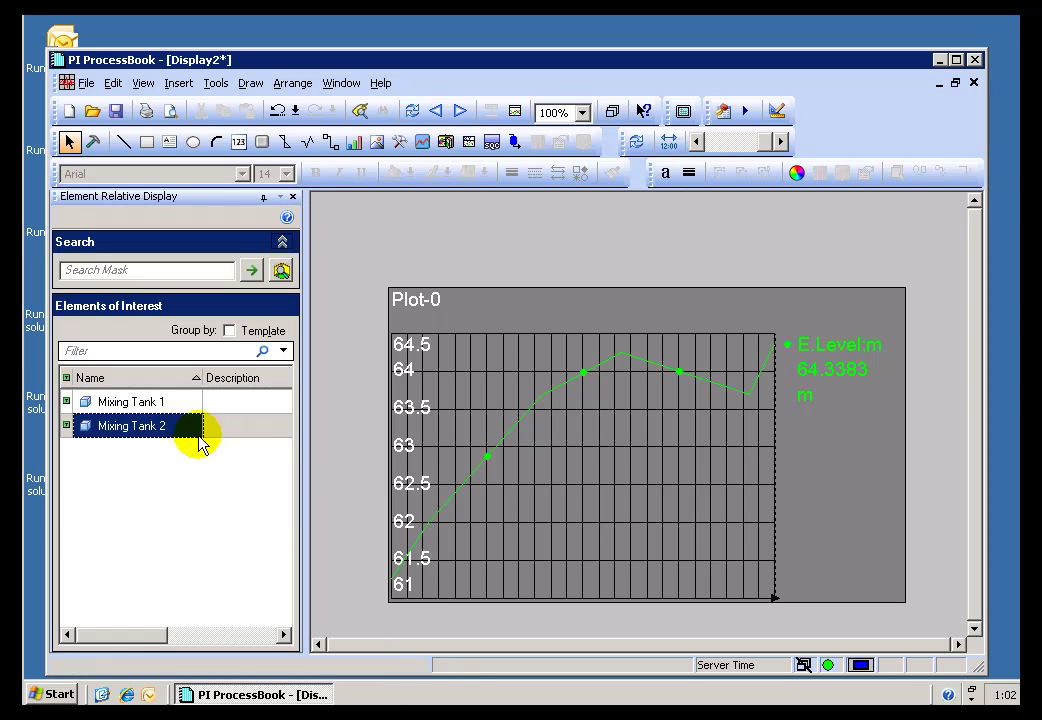
# Step: In build mode, change the trend's tag from E.Level;m to E.Level;cm
pyautogui.click(94, 144)
pyautogui.click(570, 448)
pyautogui.doubleClick(570, 448)
pyautogui.click(385, 275)
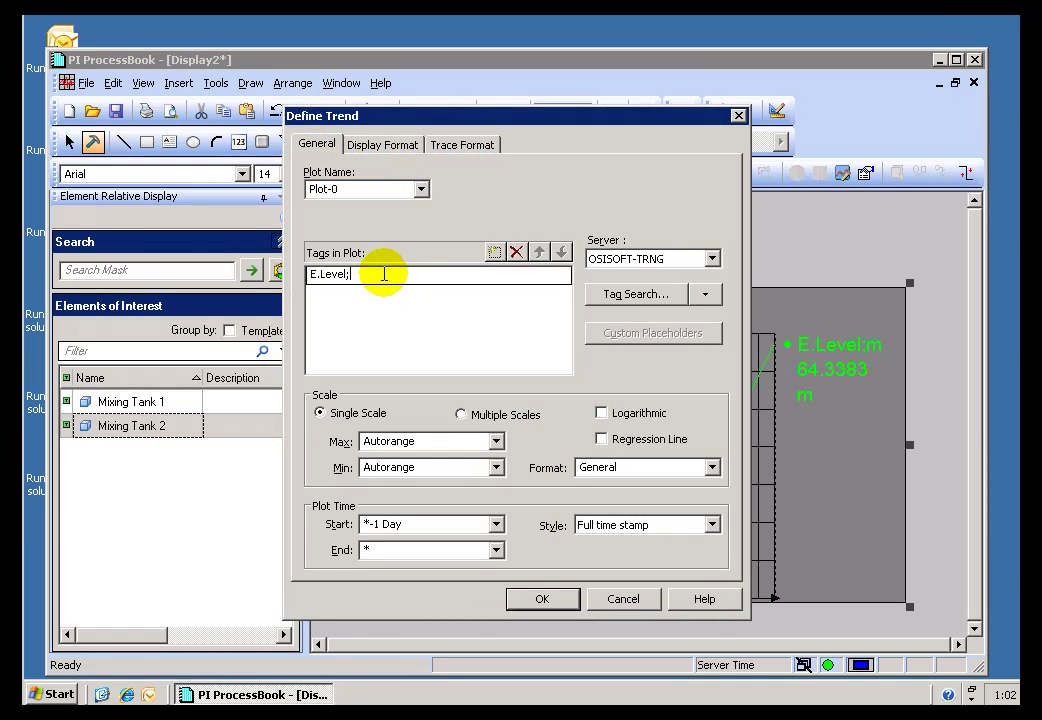
pyautogui.write('cm')
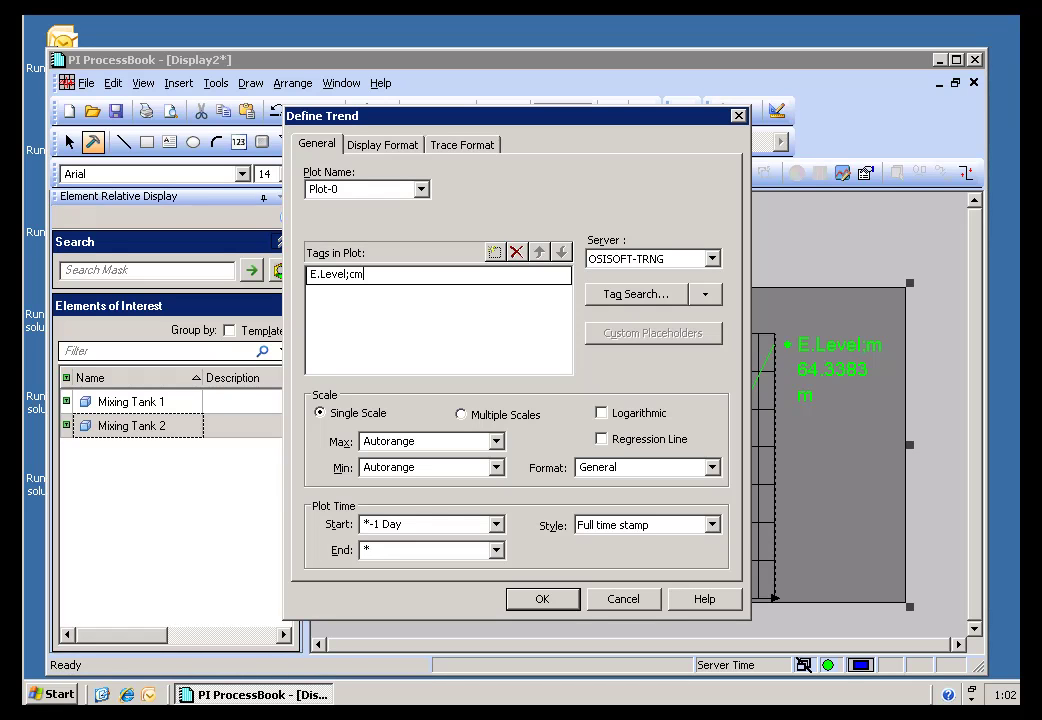
pyautogui.click(541, 598)
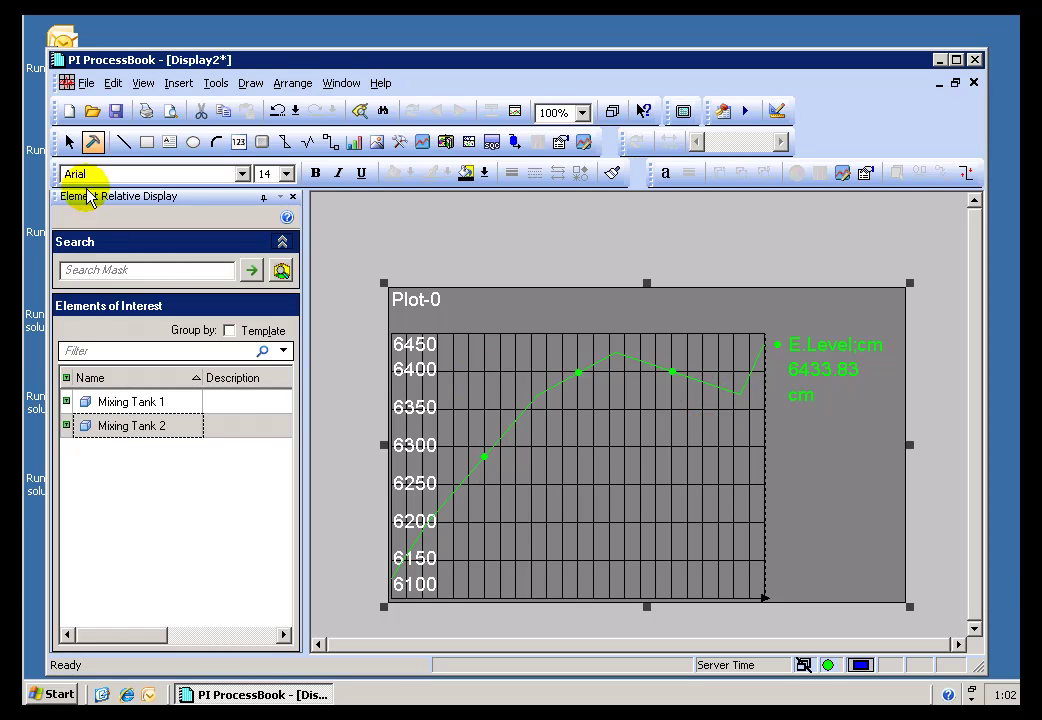
# Step: Compare both tanks' levels in cm in run mode, then return to build mode with Plot-0 selected
pyautogui.click(69, 142)
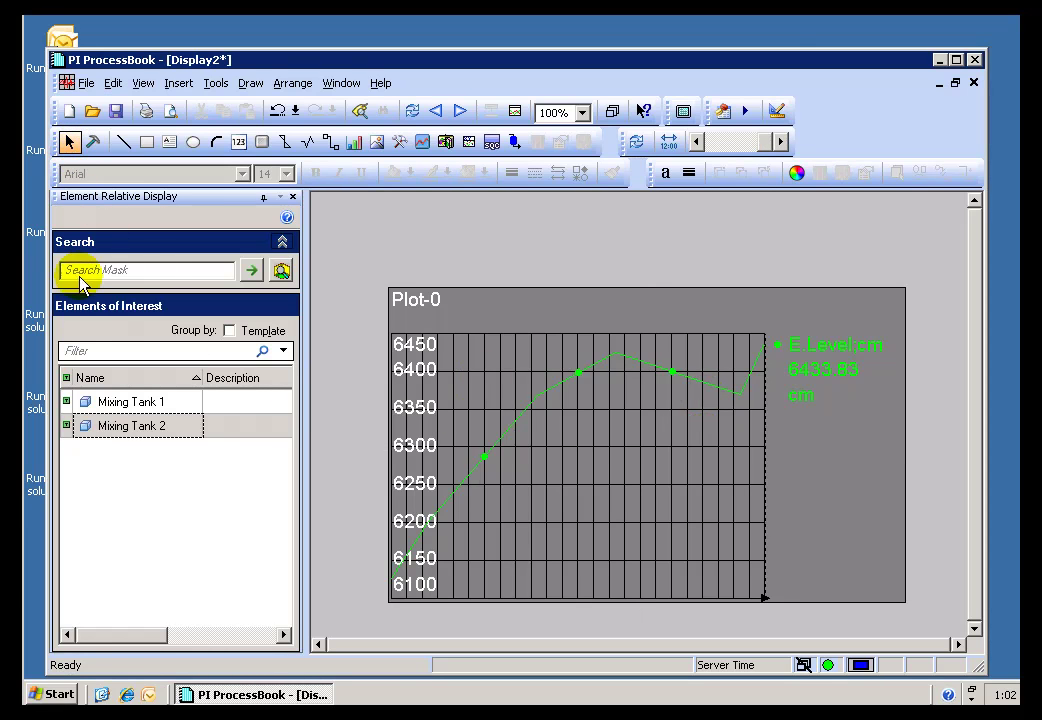
pyautogui.click(114, 408)
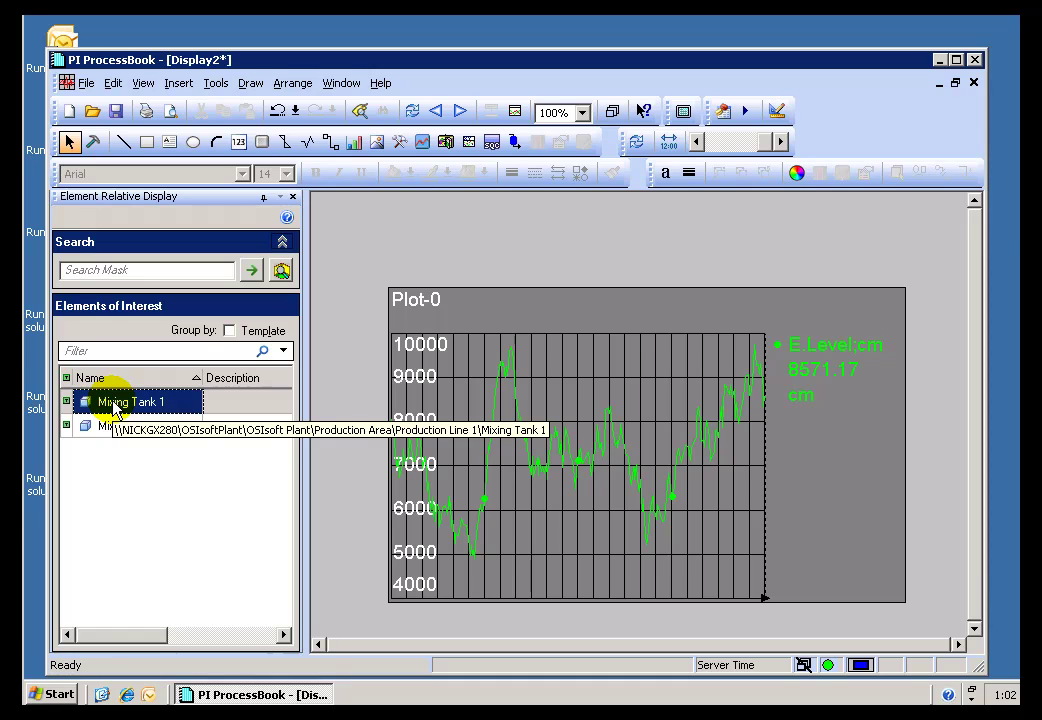
pyautogui.click(112, 425)
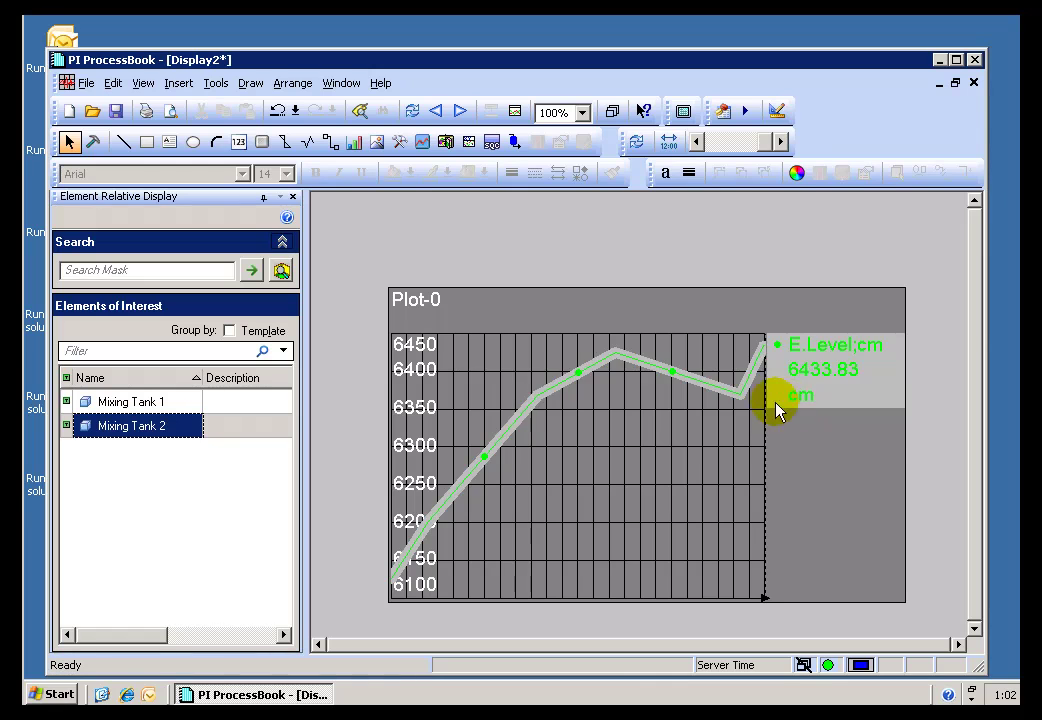
pyautogui.click(92, 143)
pyautogui.click(542, 450)
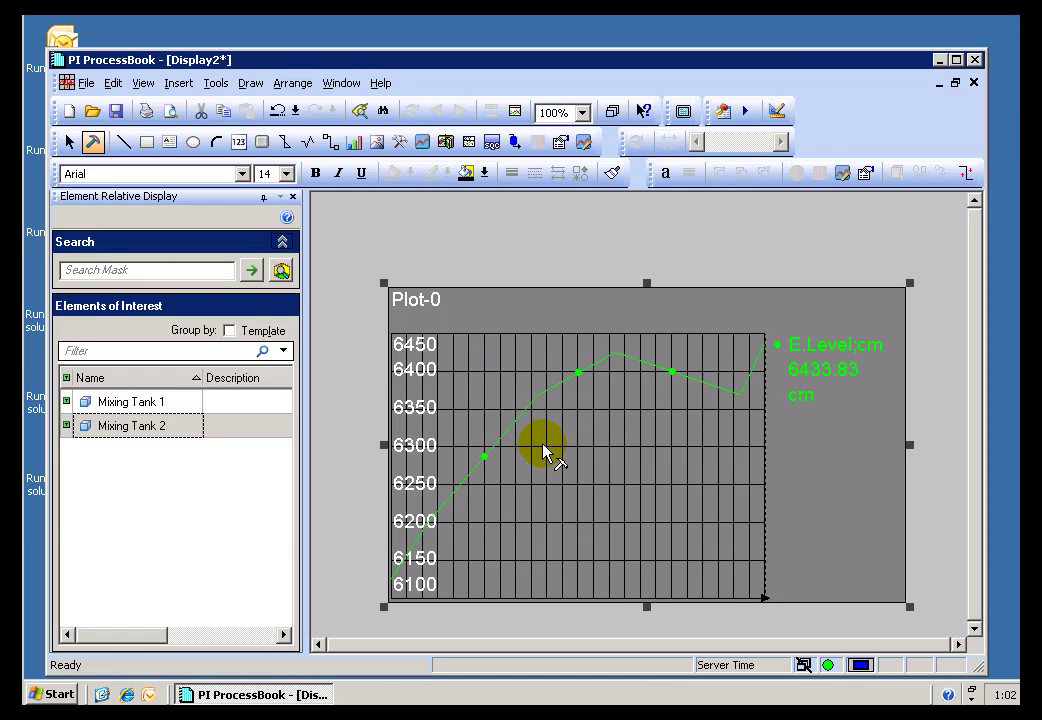
# Step: Change the Level trend's tag to E.Level;km and view Mixing Tank 1 in kilometres
pyautogui.doubleClick(541, 450)
pyautogui.click(396, 280)
pyautogui.click(379, 274)
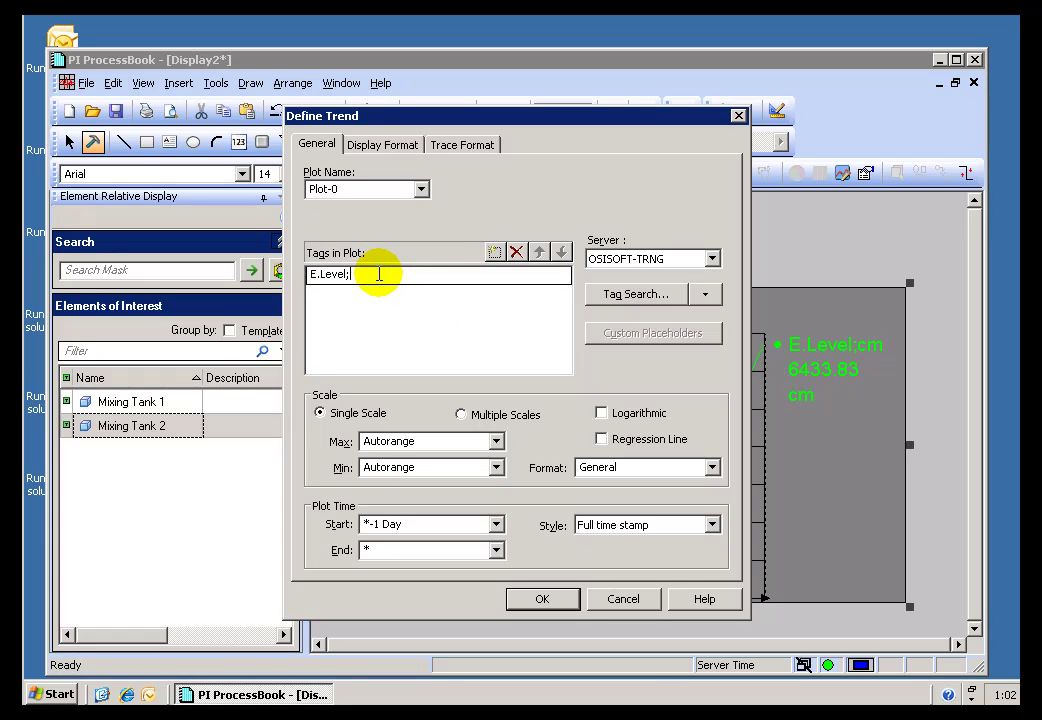
pyautogui.write('km')
pyautogui.press('Return')
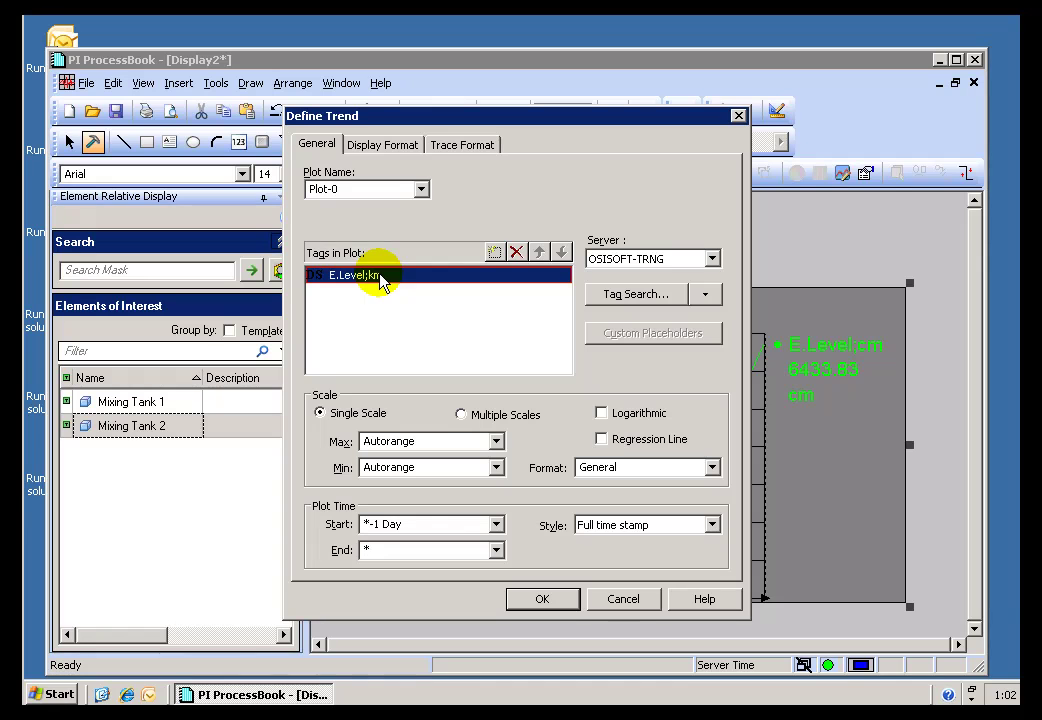
pyautogui.click(540, 600)
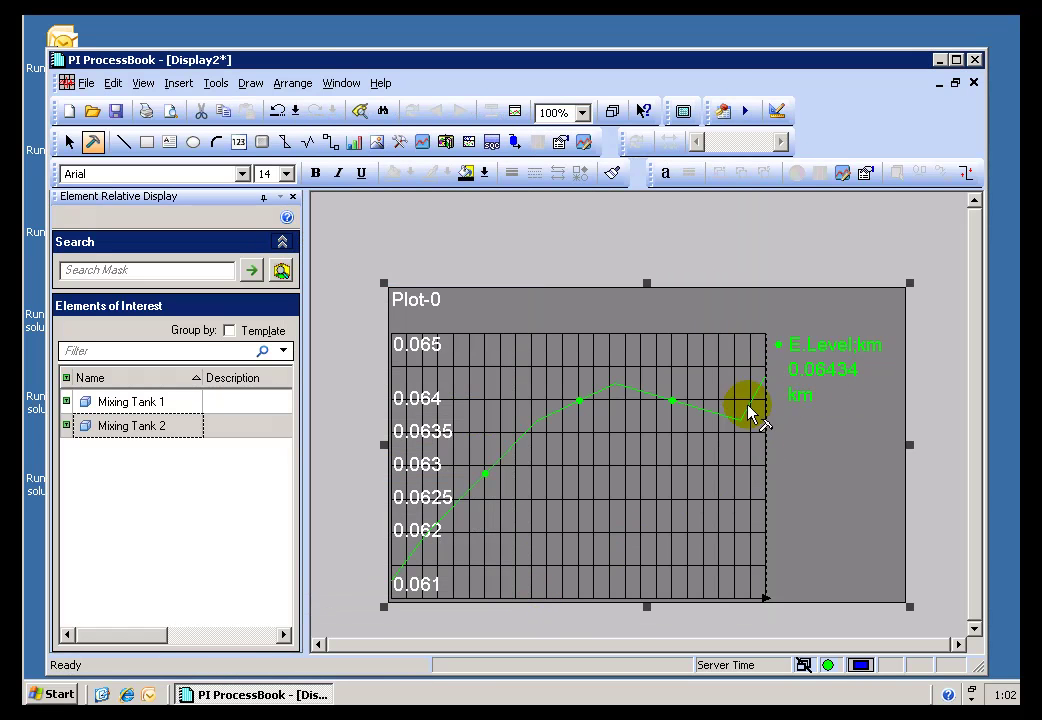
pyautogui.click(125, 401)
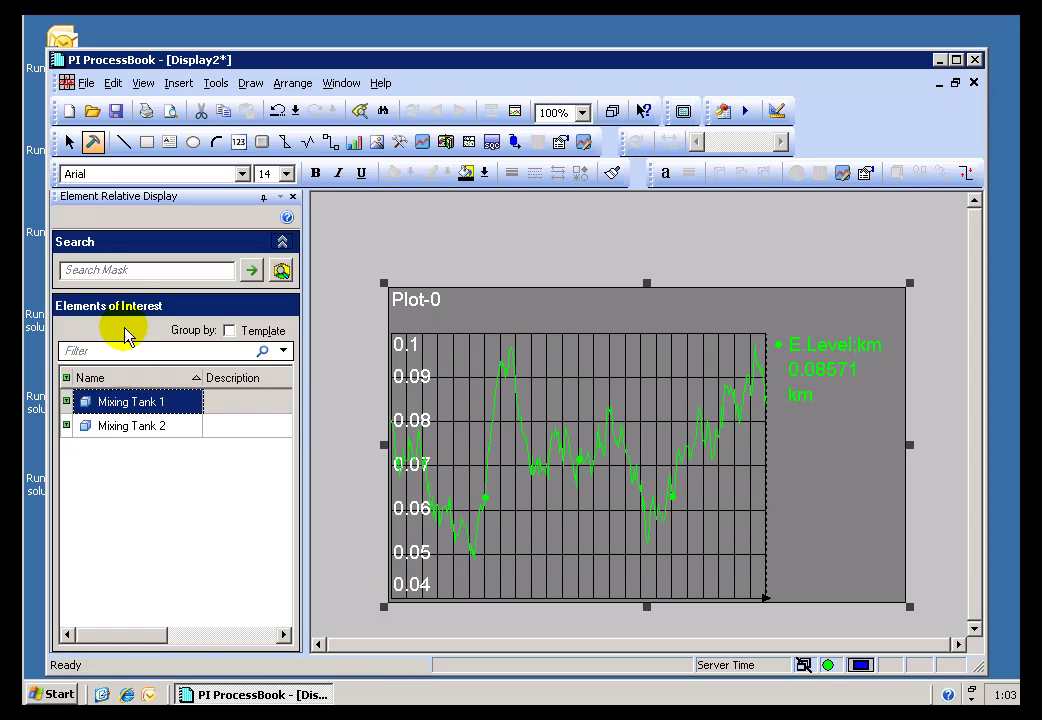
# Step: Switch the trend to E.Level;m, check Mixing Tank 2 in metres, then close its settings unchanged
pyautogui.doubleClick(525, 418)
pyautogui.click(370, 275)
pyautogui.click(379, 276)
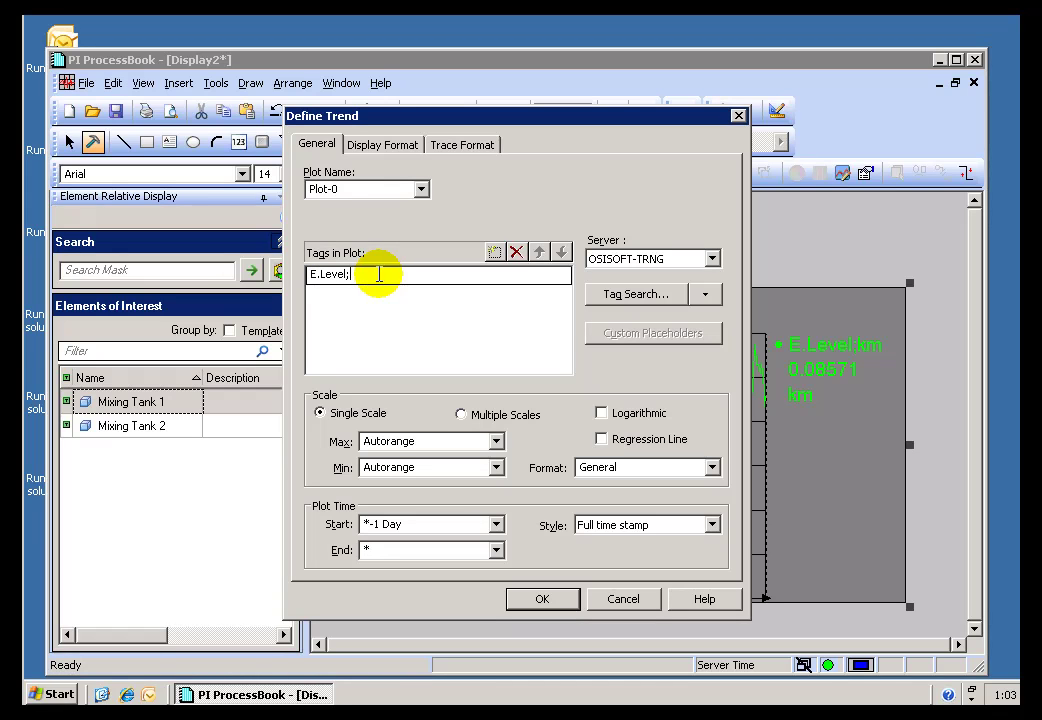
pyautogui.write('m')
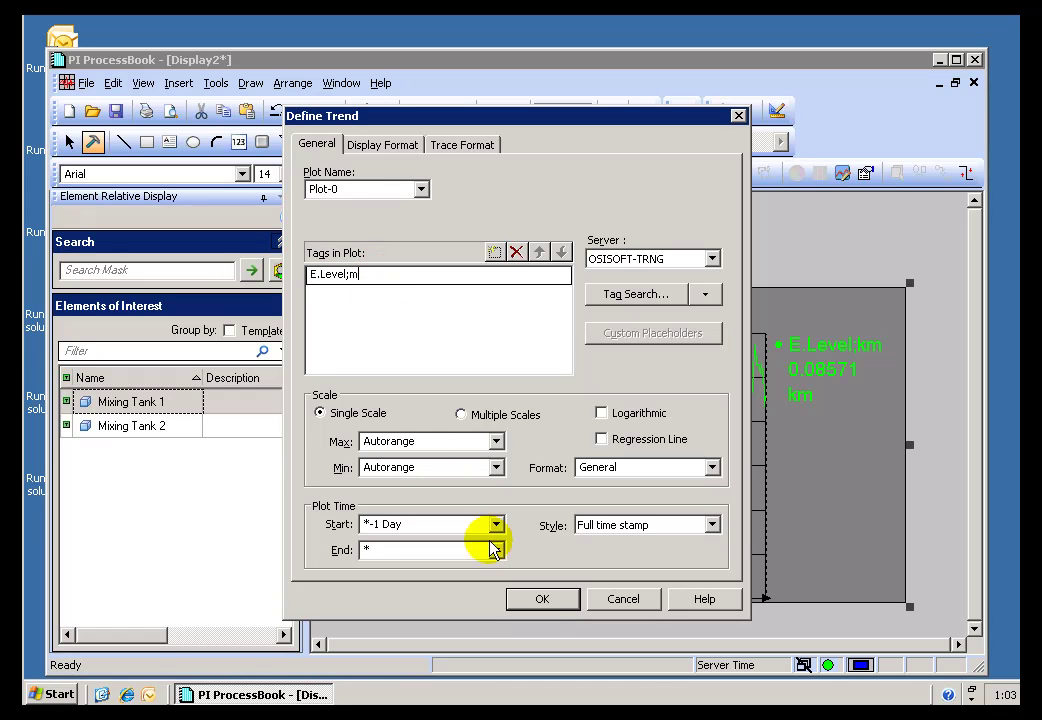
pyautogui.click(542, 598)
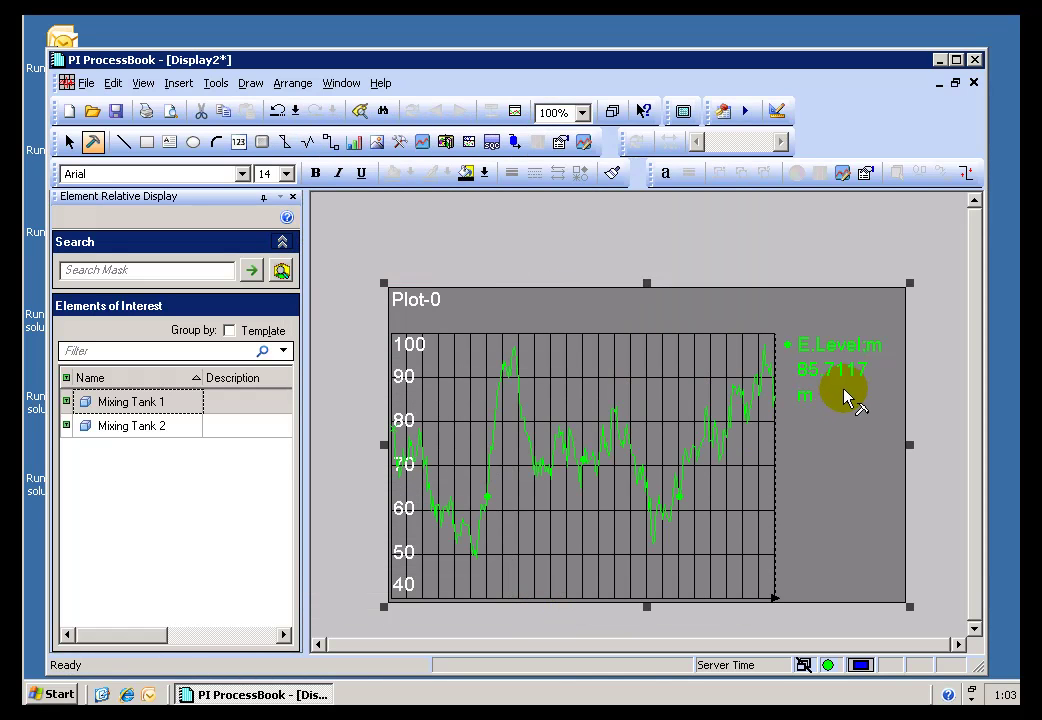
pyautogui.click(140, 428)
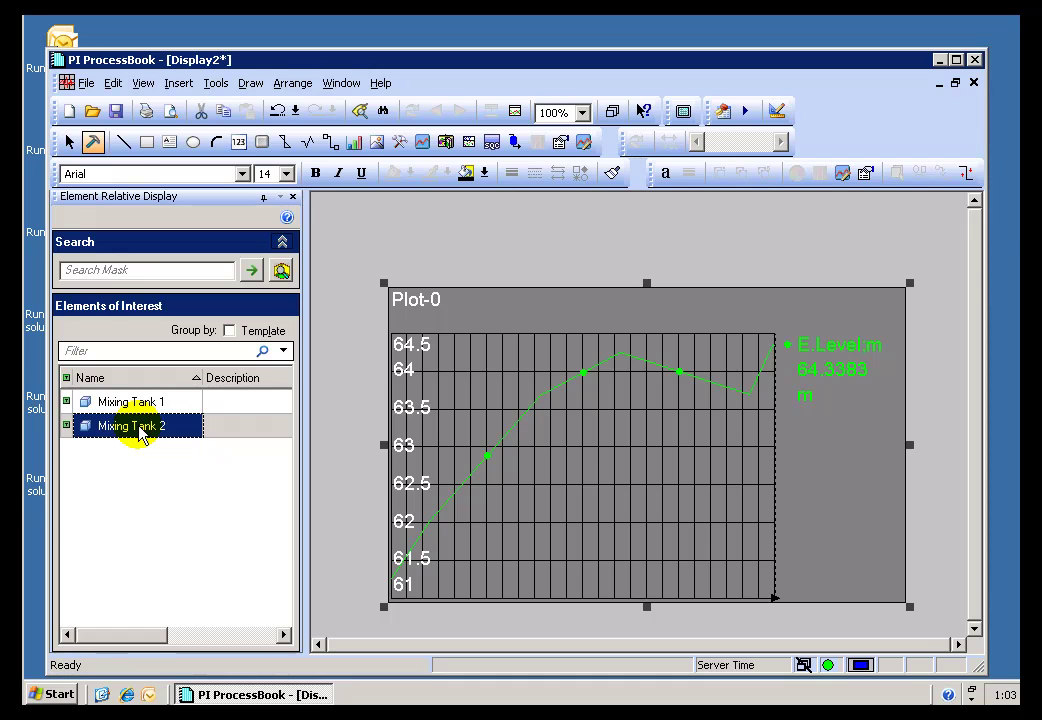
pyautogui.doubleClick(606, 540)
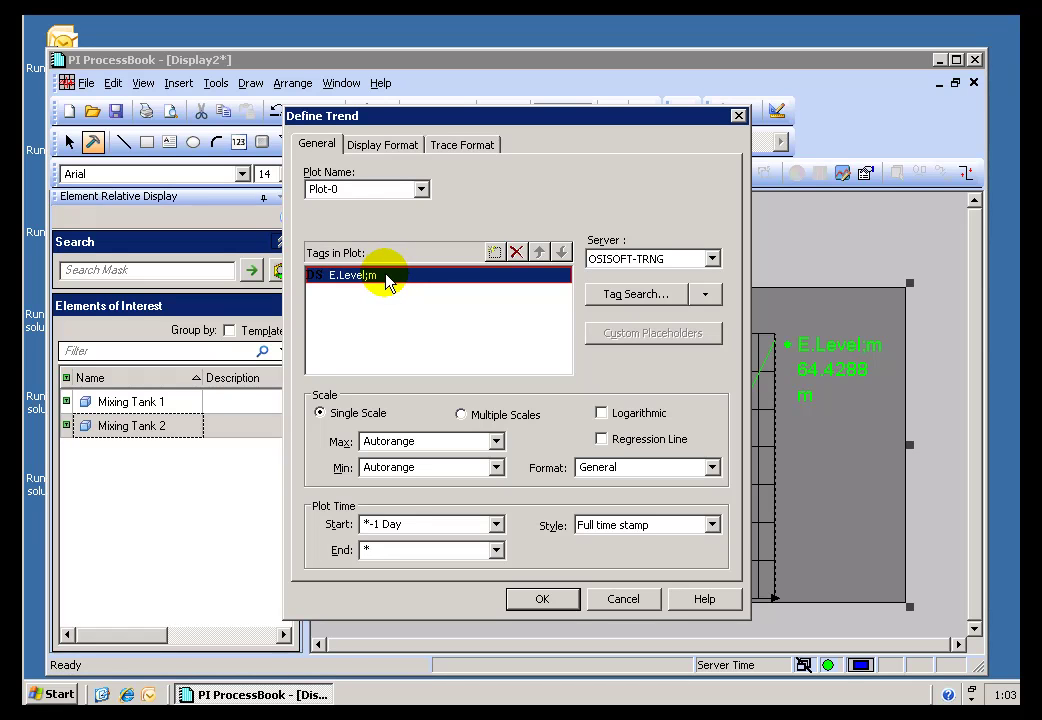
pyautogui.click(622, 600)
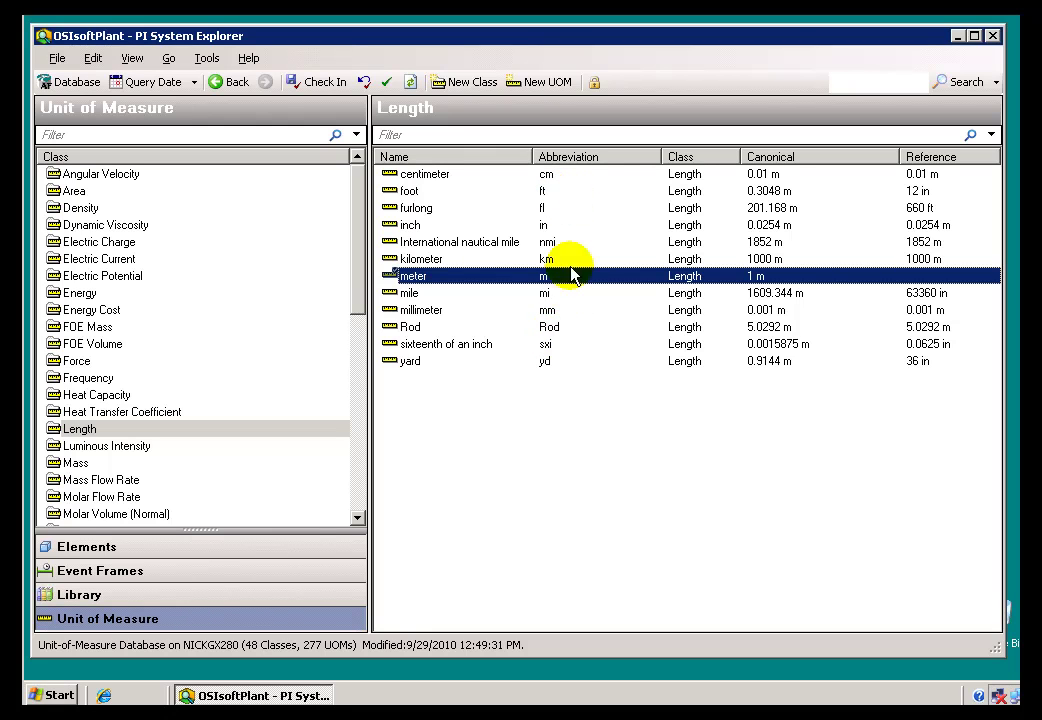
# Step: Select the Rod unit in the Length class to see its 5.0292 m definition
pyautogui.click(550, 328)
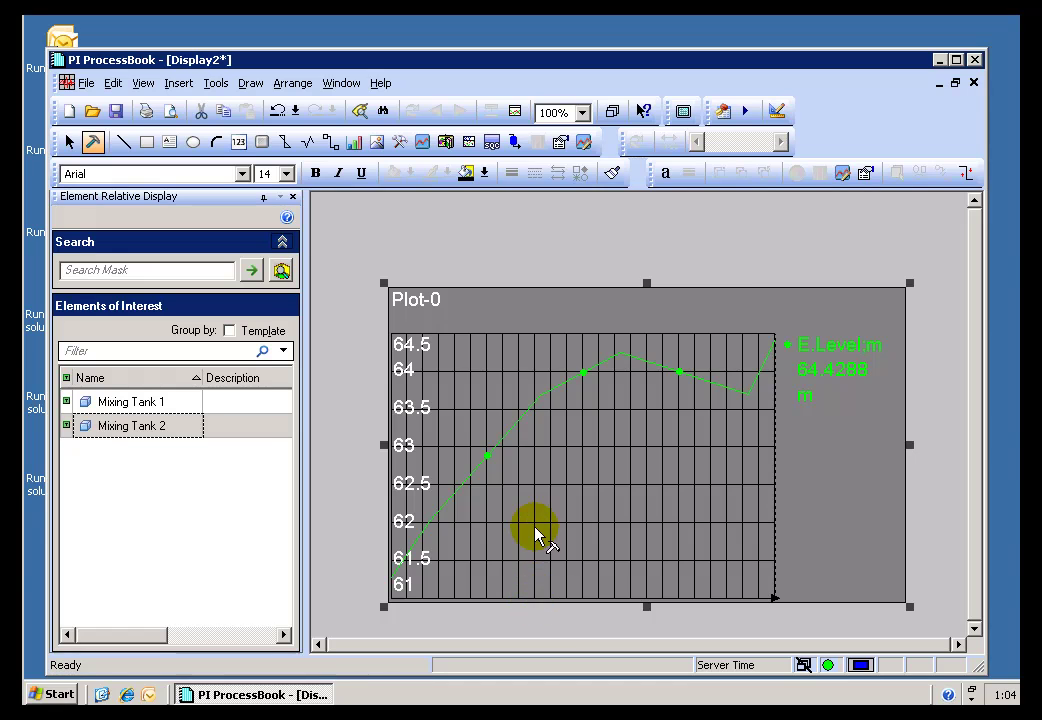
# Step: Change the trend's tag from E.Level;m to E.Level;rod
pyautogui.doubleClick(537, 537)
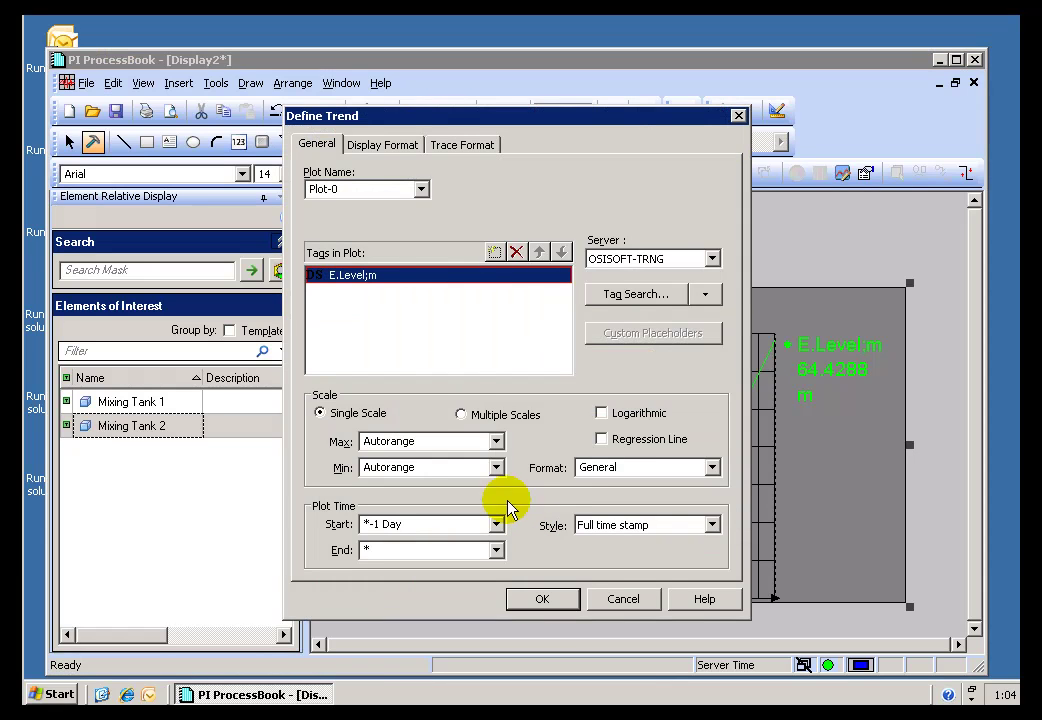
pyautogui.click(391, 279)
pyautogui.click(378, 277)
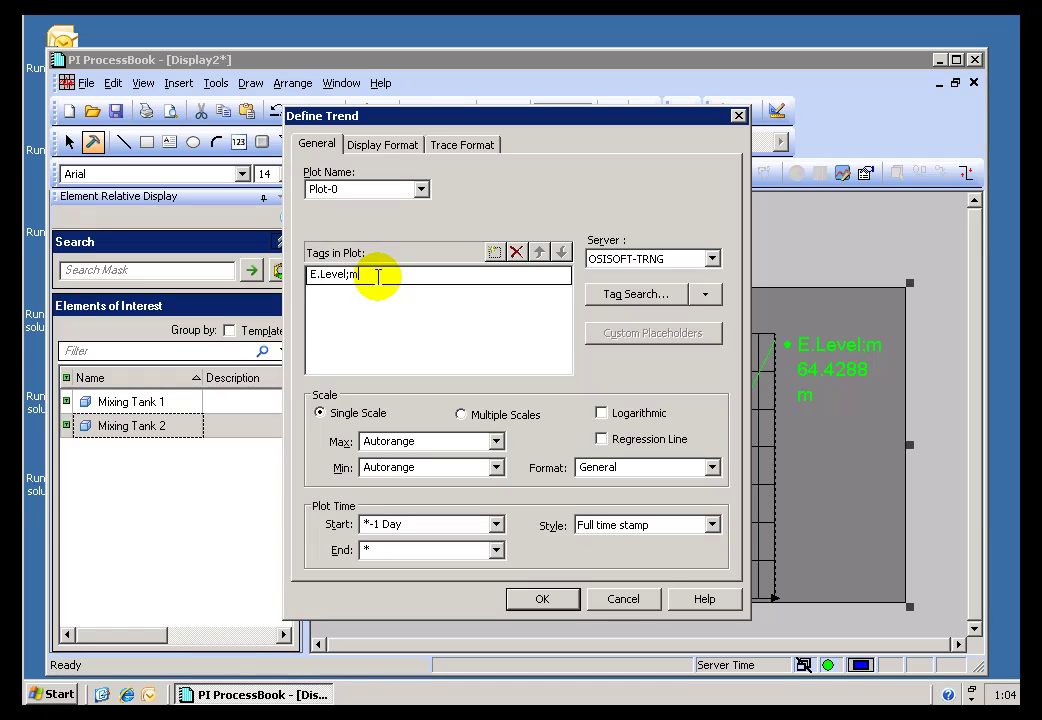
pyautogui.press('BackSpace')
pyautogui.write('r')
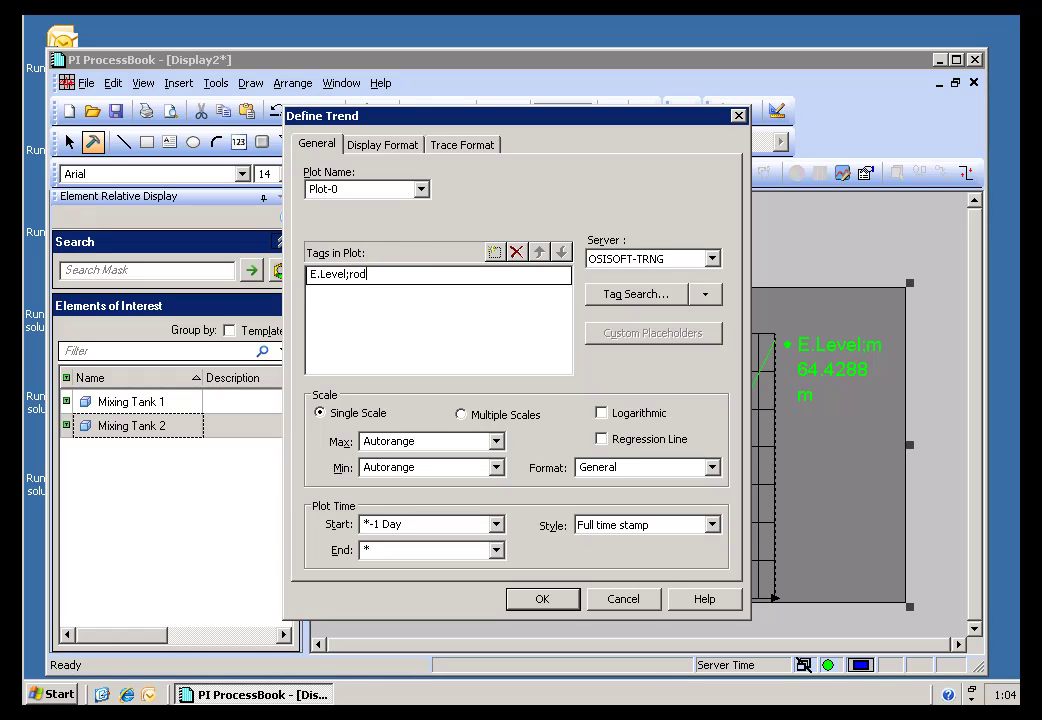
pyautogui.write('od')
pyautogui.click(541, 599)
# Step: Compare Mixing Tank 1 (17.4282 Rod) and Mixing Tank 2 (12.8110 Rod) levels
pyautogui.click(140, 403)
pyautogui.click(143, 428)
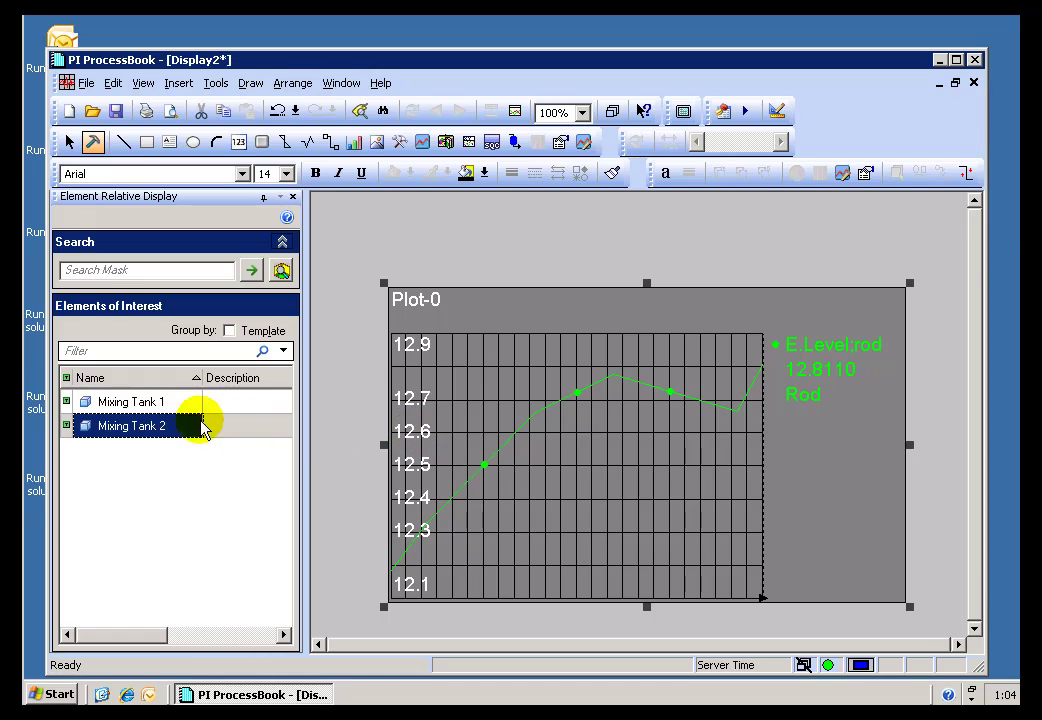
pyautogui.click(143, 403)
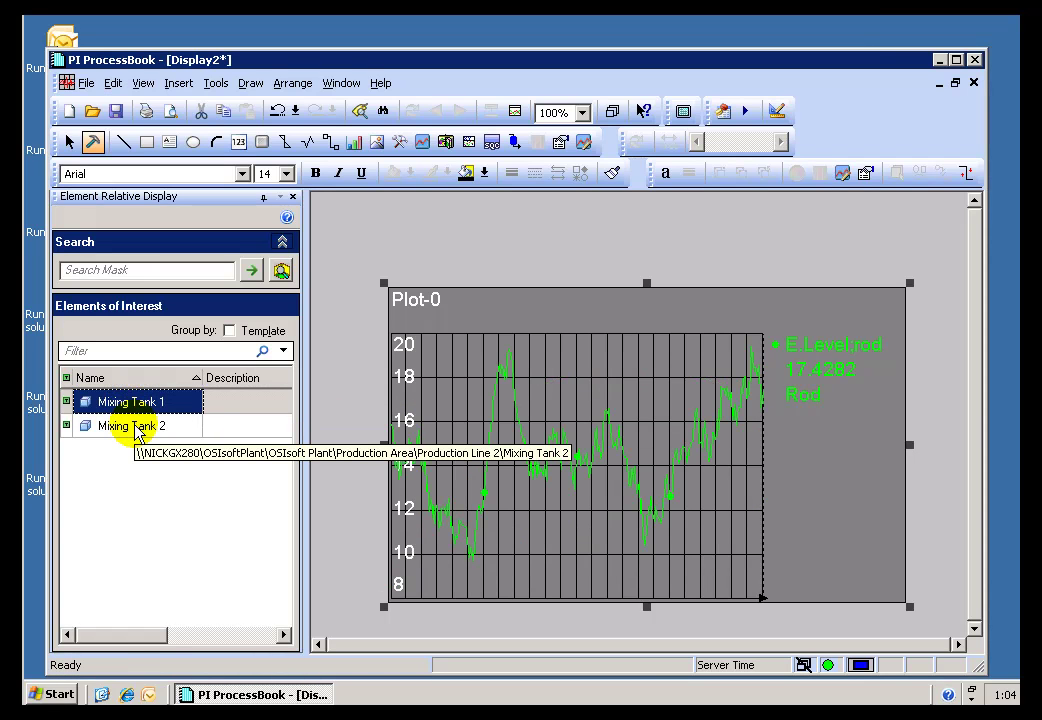
pyautogui.click(139, 432)
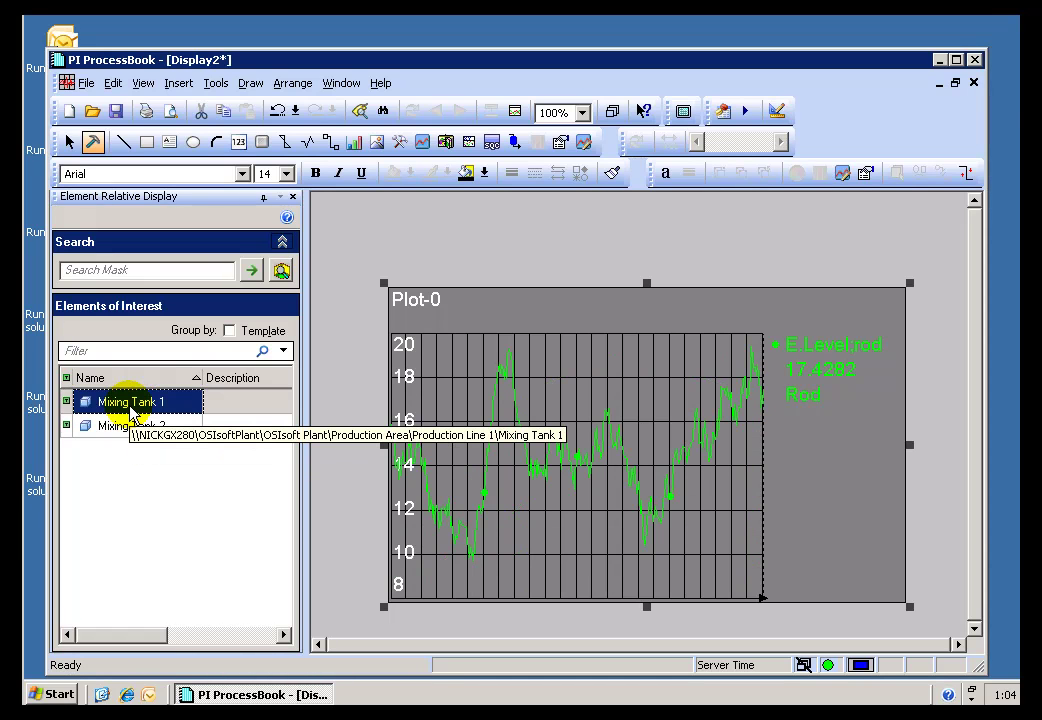